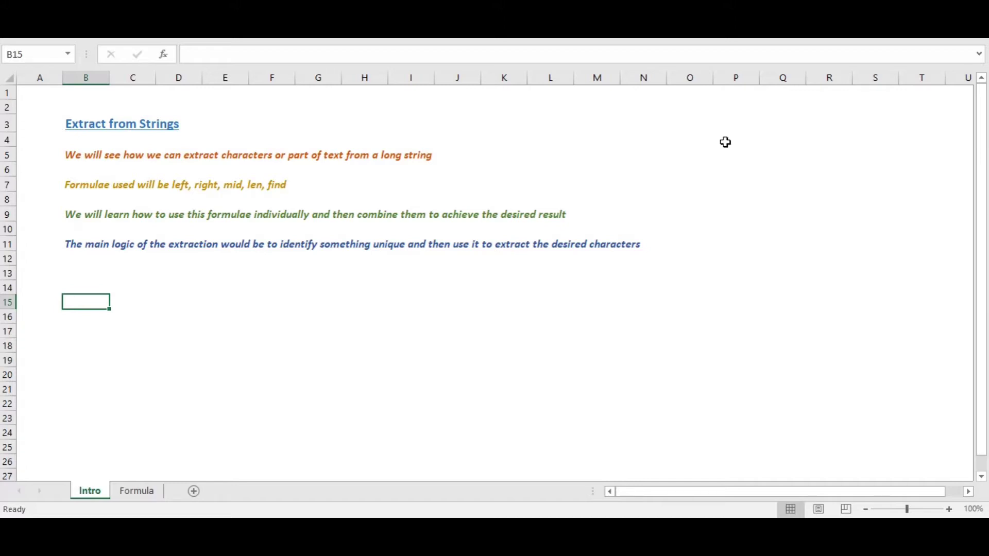
Move from the Intro sheet to the Formula sheet with Ctrl+Page Down.
key("ctrl+Page_Down")
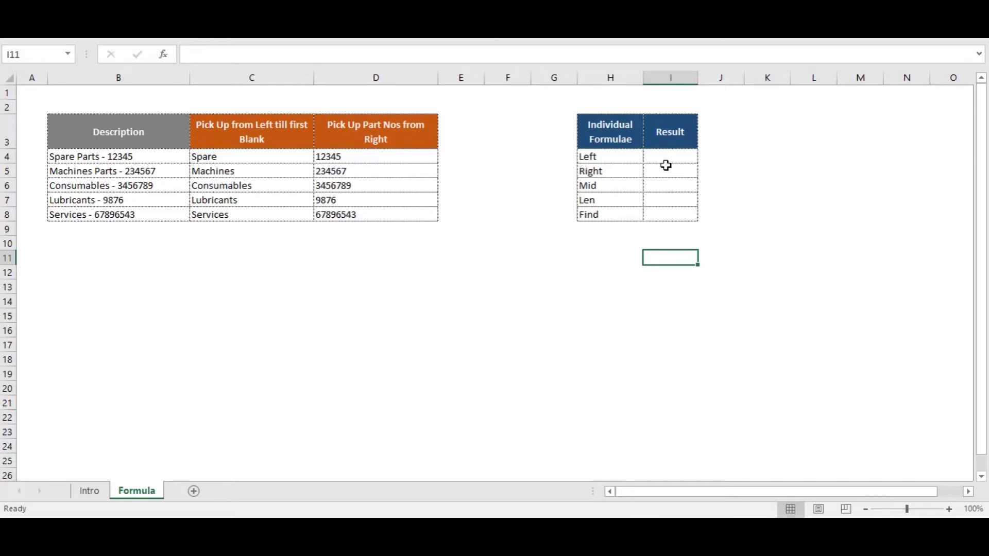
Enter =LEFT(B4,3) in I4 so the Left result shows Spa.
double_click(667, 157)
type("=left(")
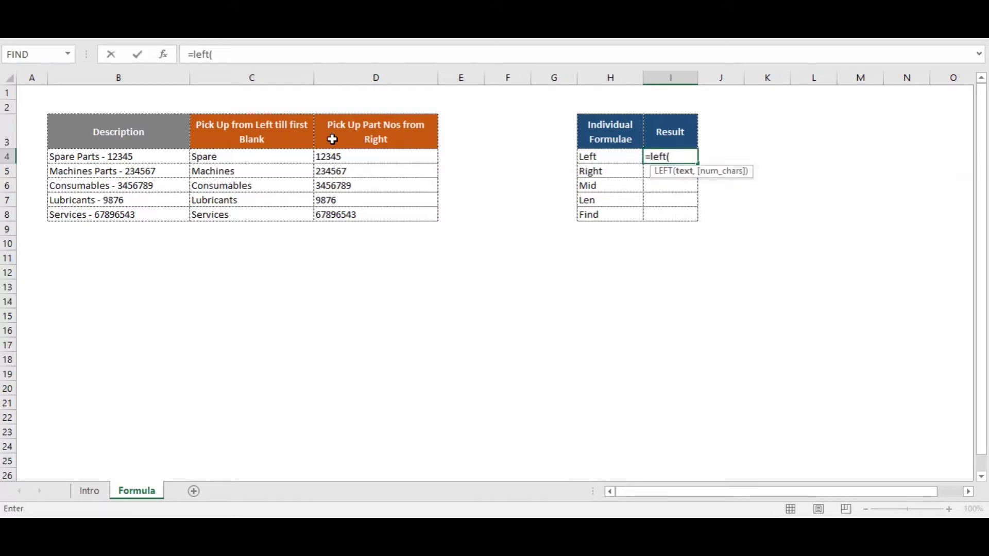
left_click(154, 161)
type(",3")
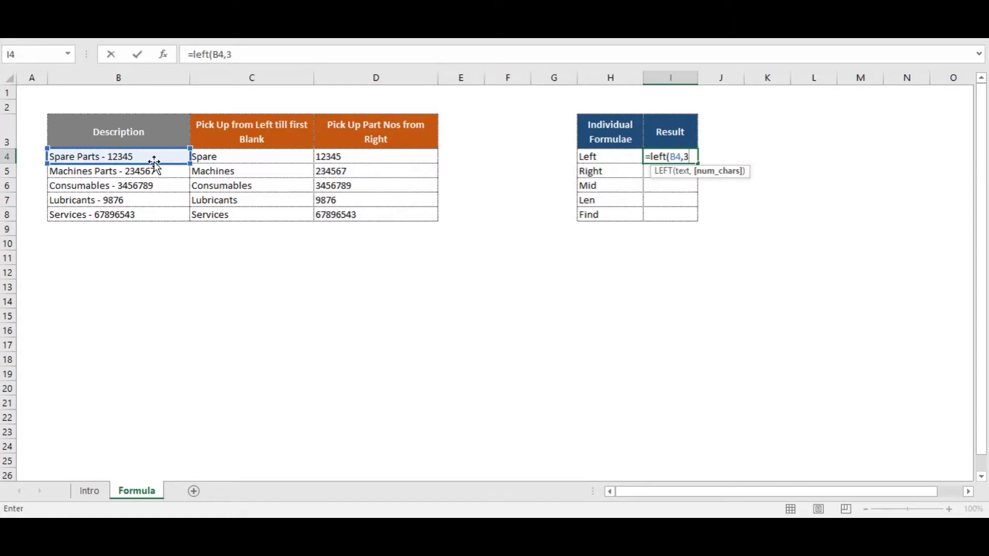
type(")")
key("ctrl+Return")
key("Return")
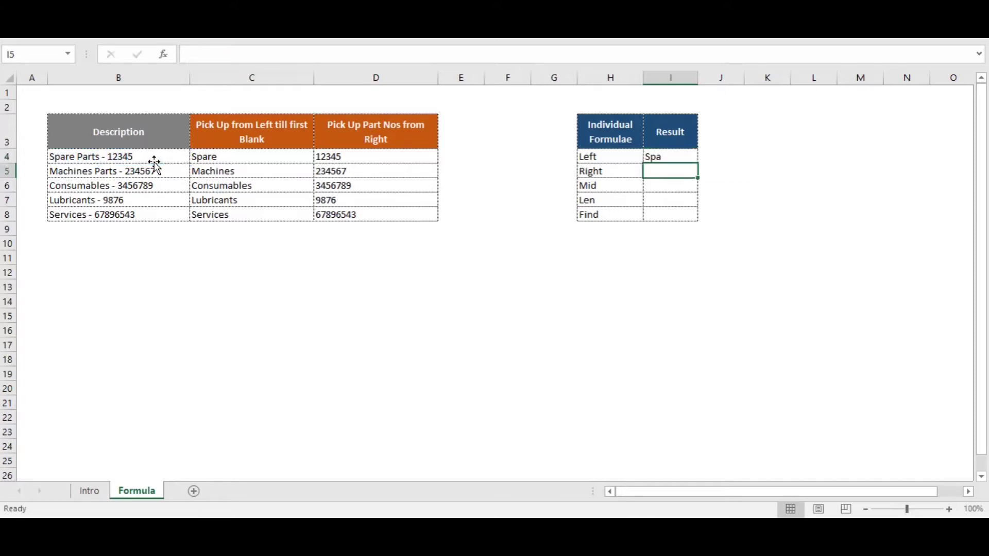
key("Up")
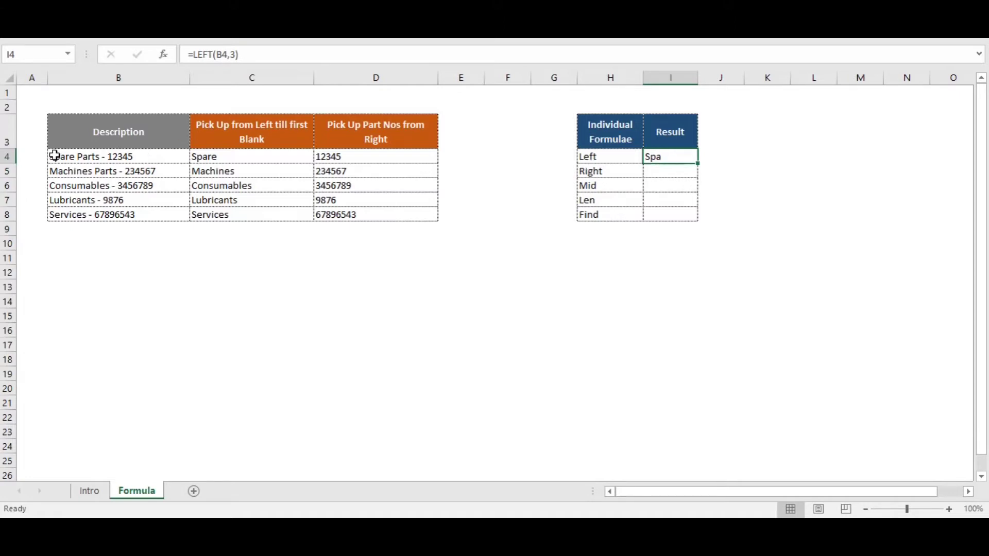
left_click(661, 172)
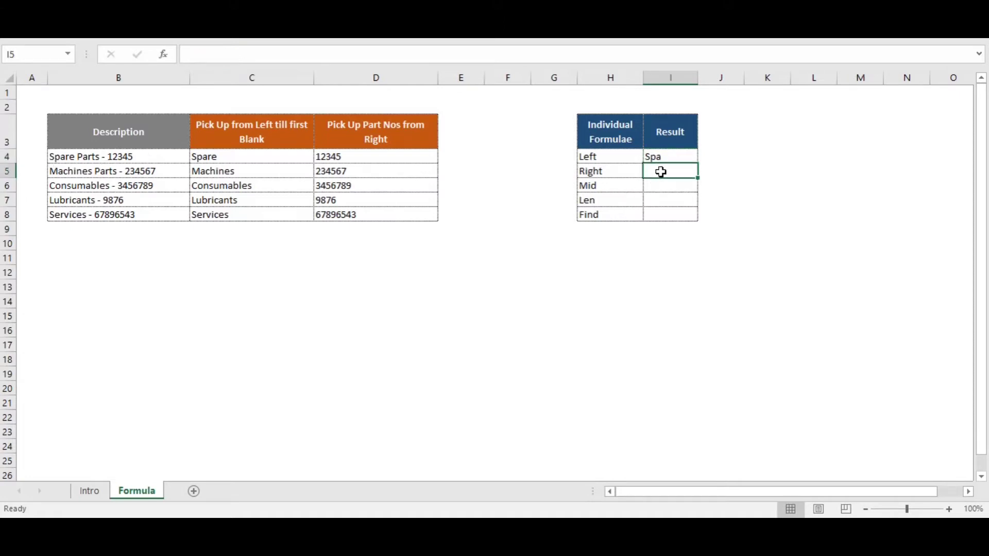
Enter =RIGHT(B5,6) in I5 so the Right result shows 234567.
type("=rig")
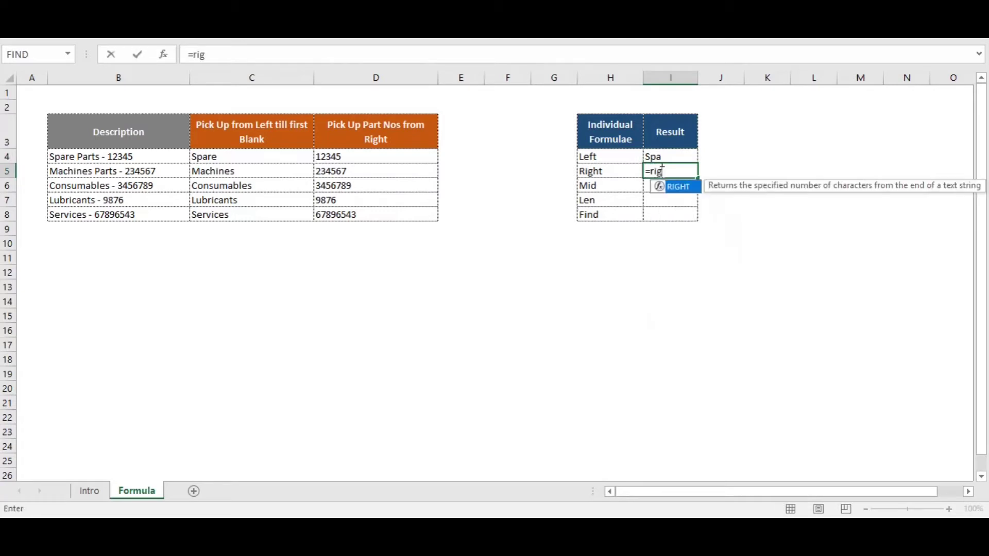
type("ht(")
key("Left")
key("Left")
key("Left")
key("Left")
key("Left")
key("Left")
key("Left")
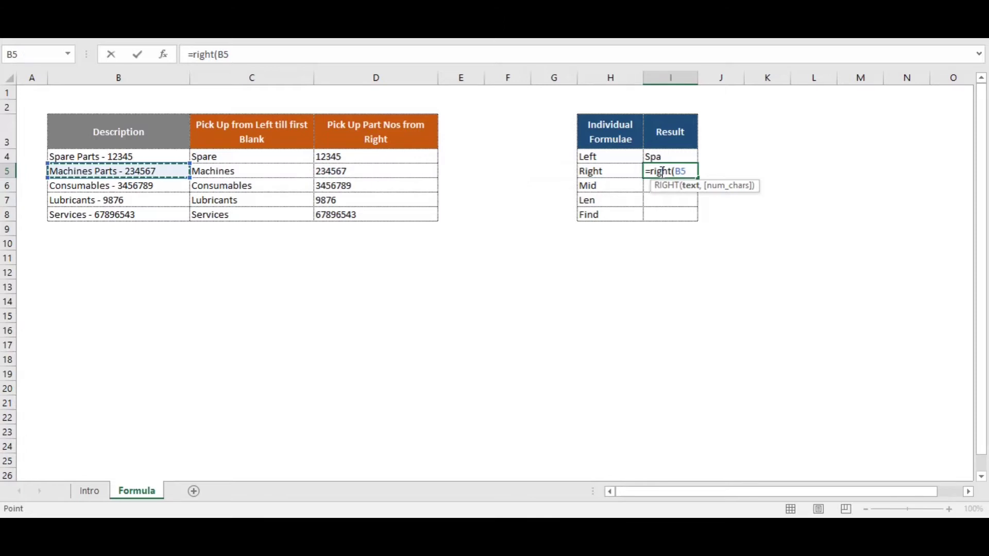
type(",6)")
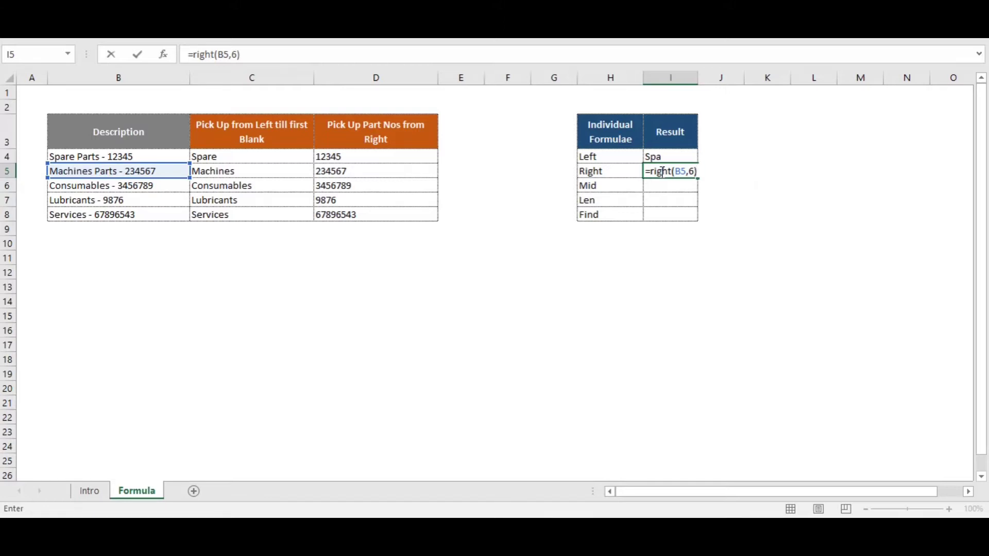
key("Return")
left_click(661, 171)
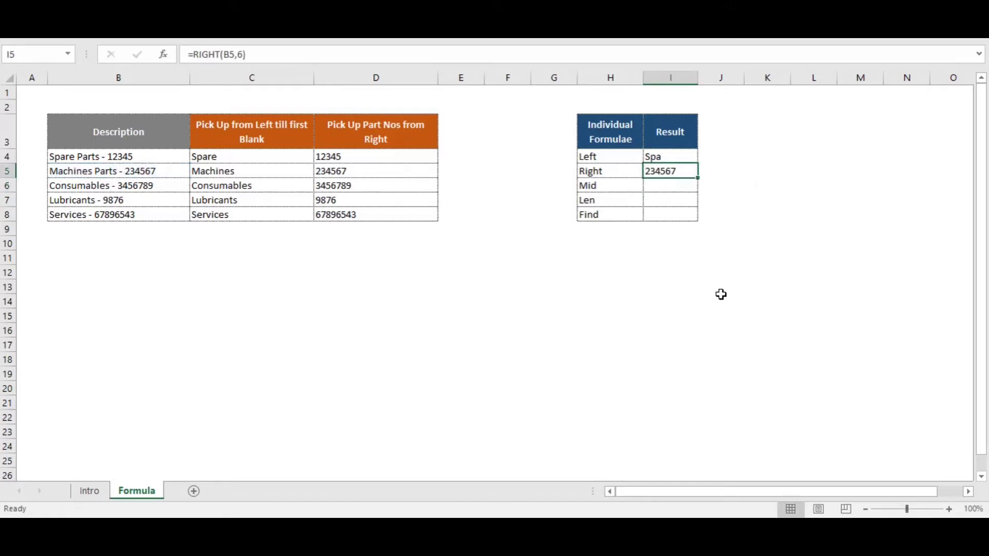
left_click(672, 238)
left_click(675, 187)
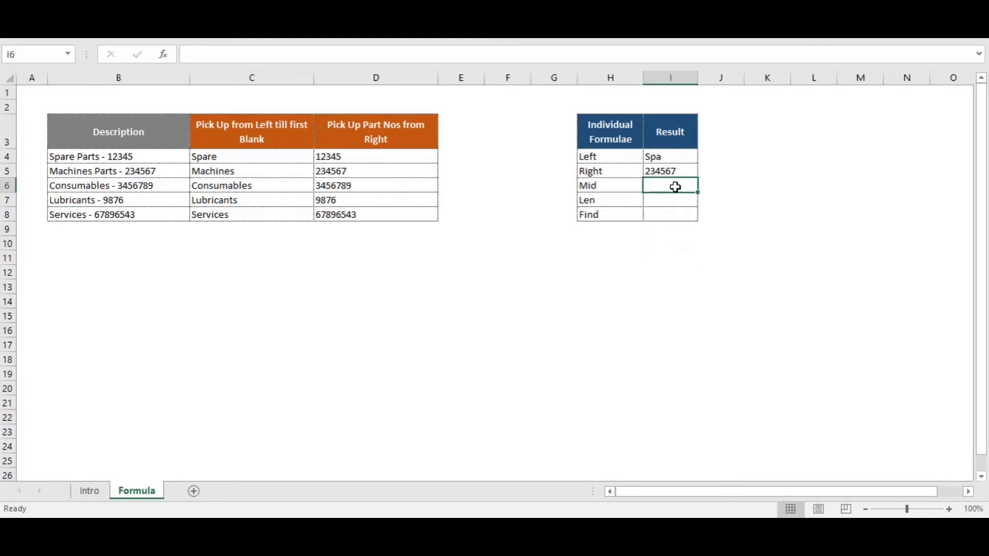
Enter =MID(B6,2,4) in I6 so the Mid result shows onsu.
type("=mid(")
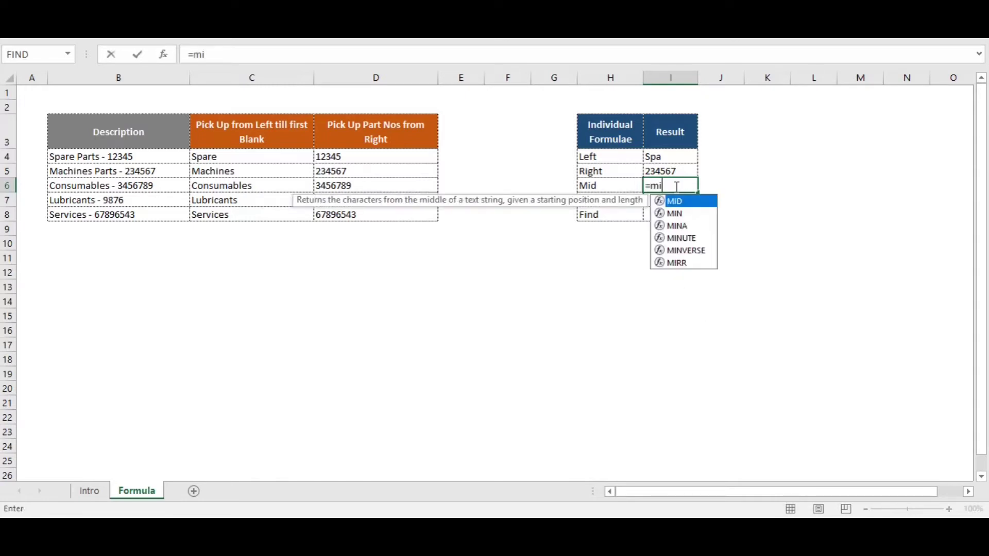
key("Left")
key("Left")
key("Left")
key("Left")
key("Left")
key("Left")
key("Left")
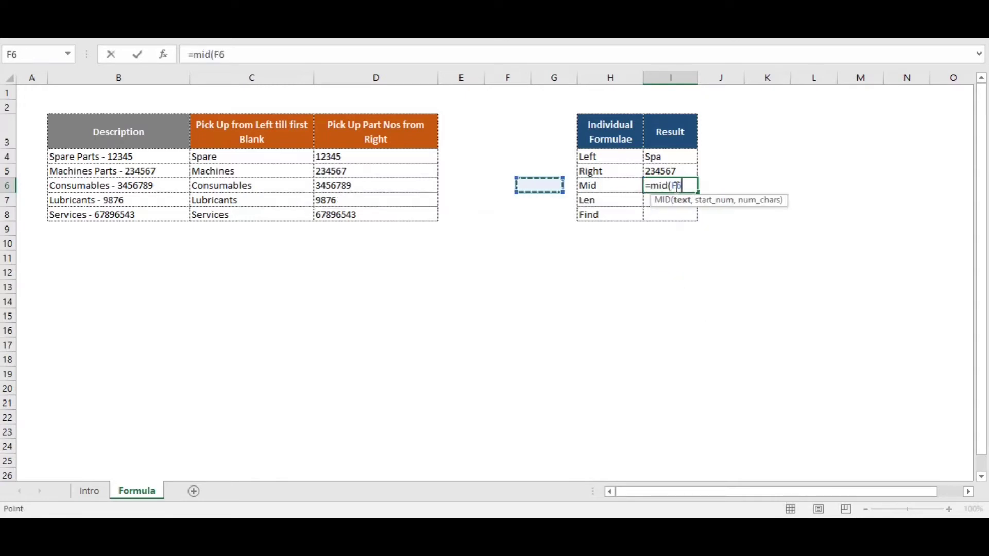
type(",")
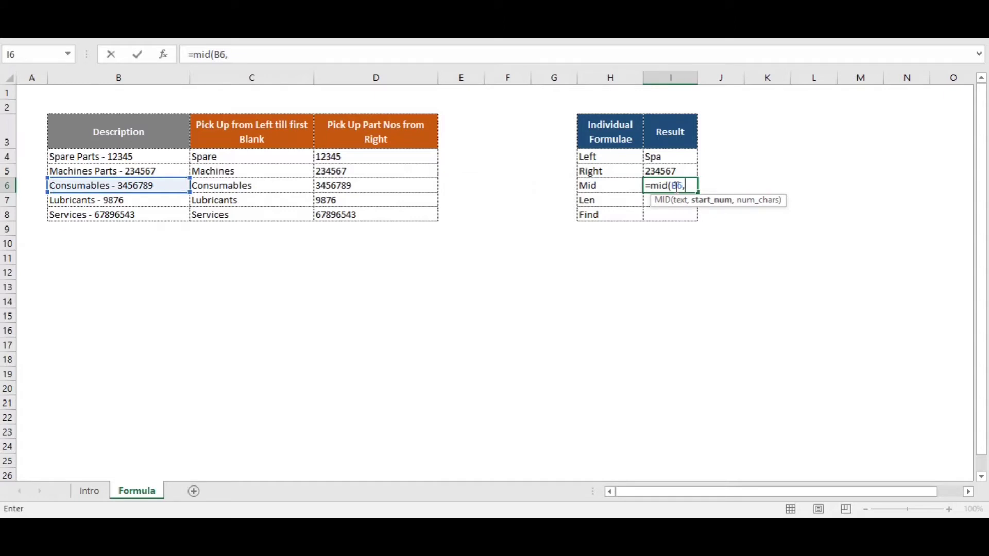
type("2,")
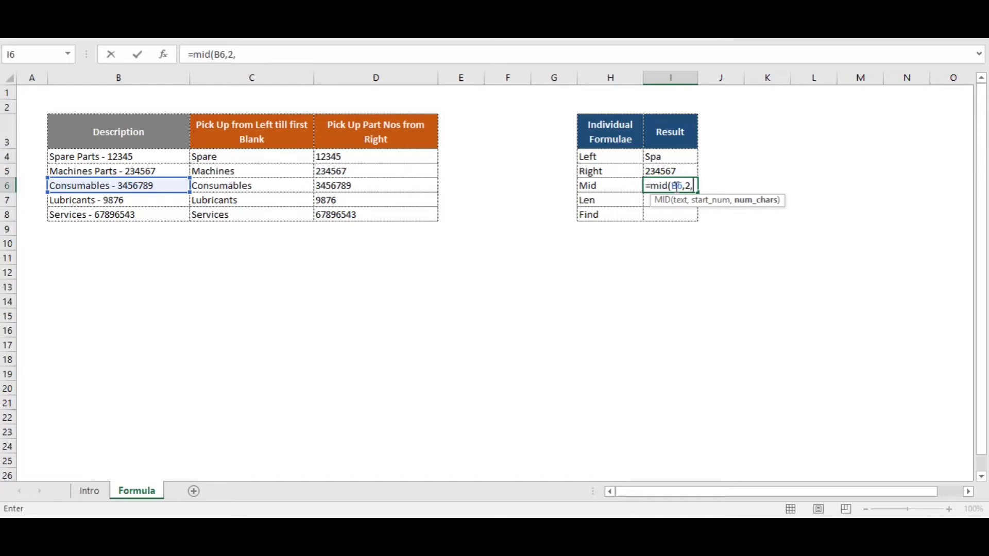
type("4)")
key("Return")
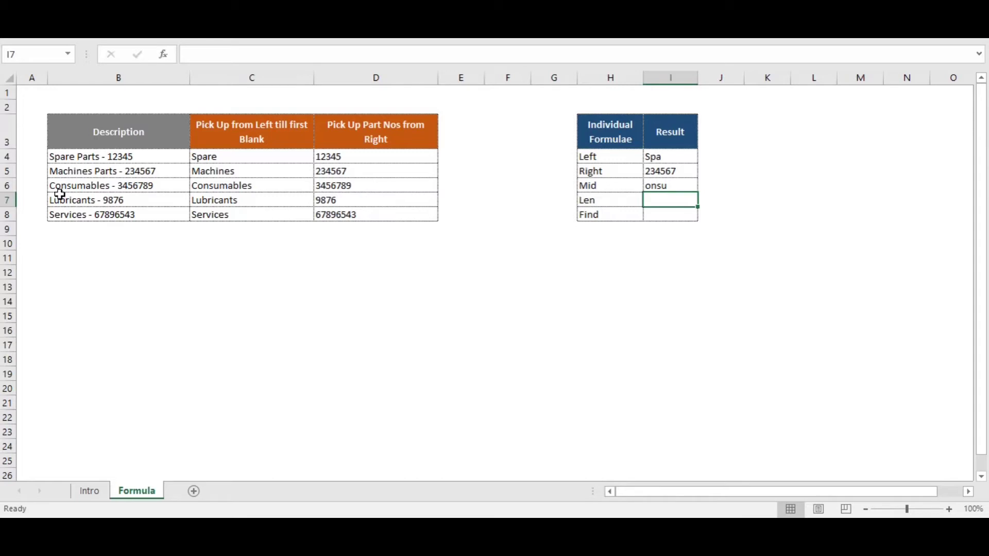
Enter =LEN(B7) in I7, counting 17 characters in 'Lubricants - 9876'.
left_click(59, 191)
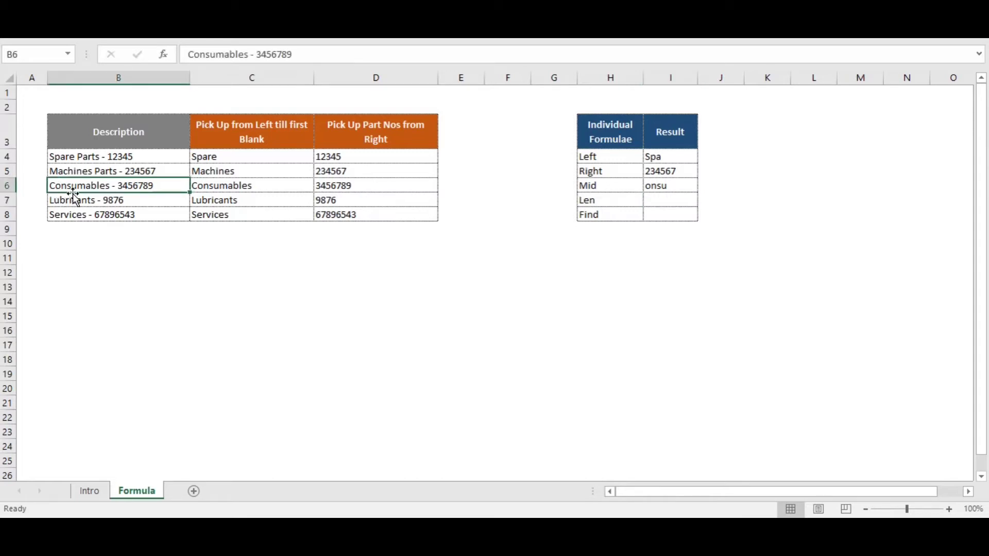
left_click(684, 199)
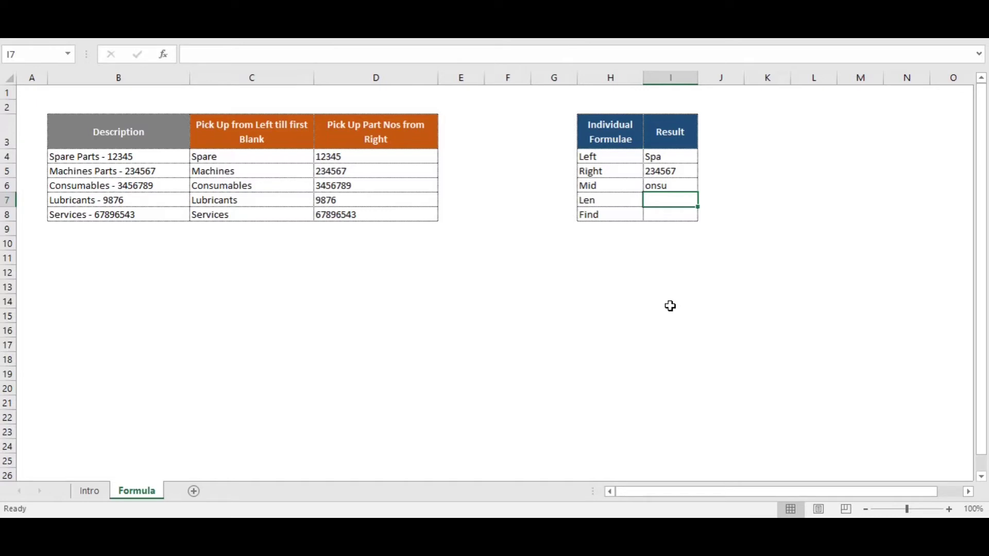
type("=")
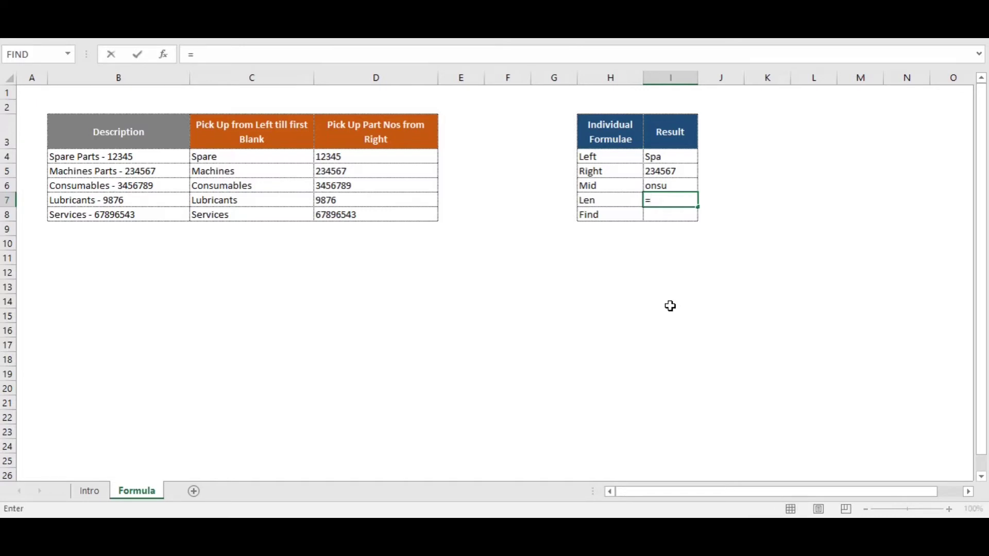
type("len(")
key("Left")
key("Left")
key("Left")
key("Left")
key("Left")
key("Left")
key("Left")
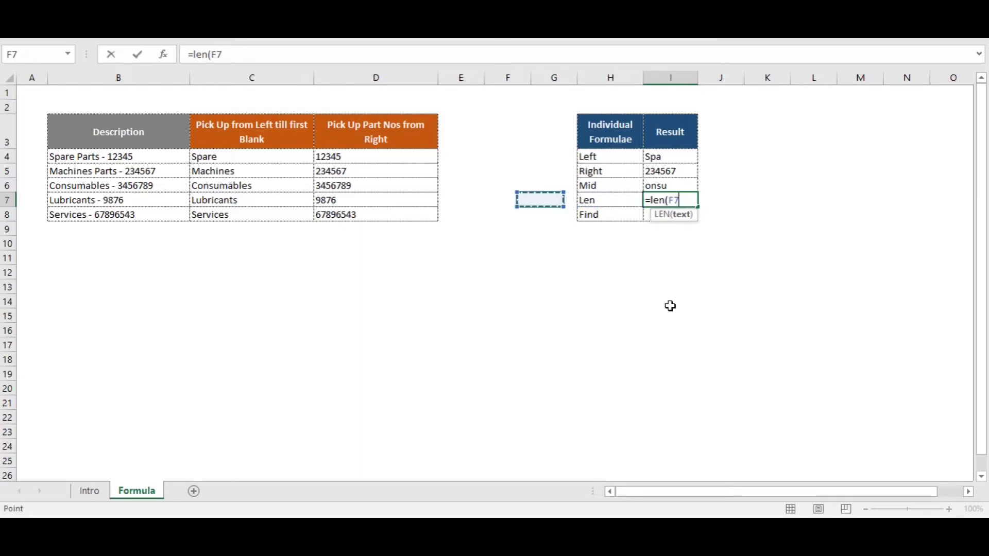
type(")")
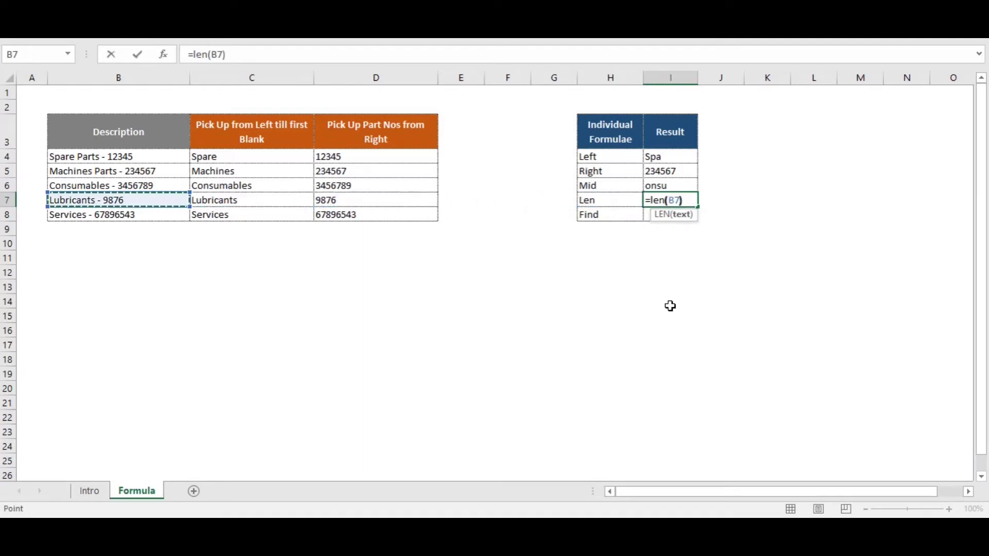
key("Return")
key("Up")
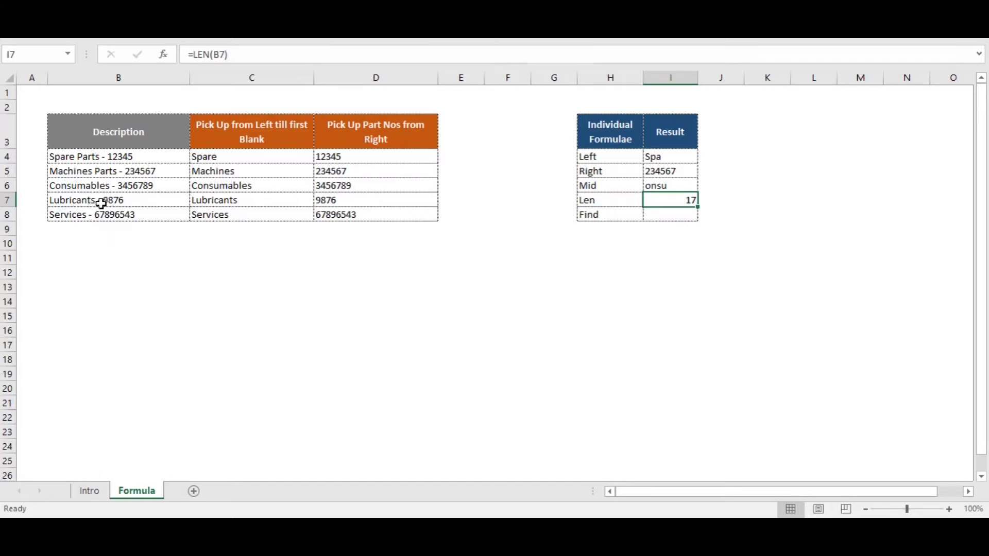
left_click(102, 204)
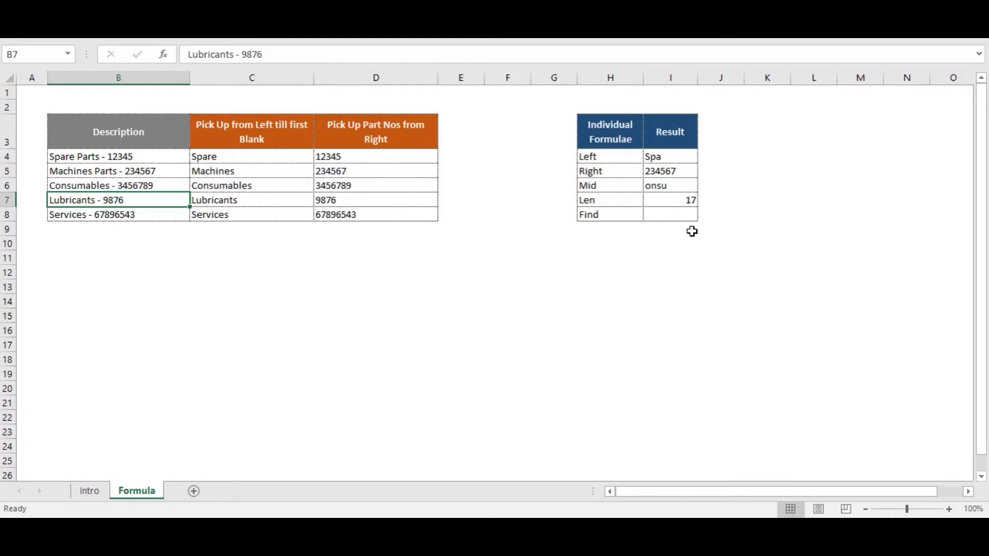
left_click(685, 214)
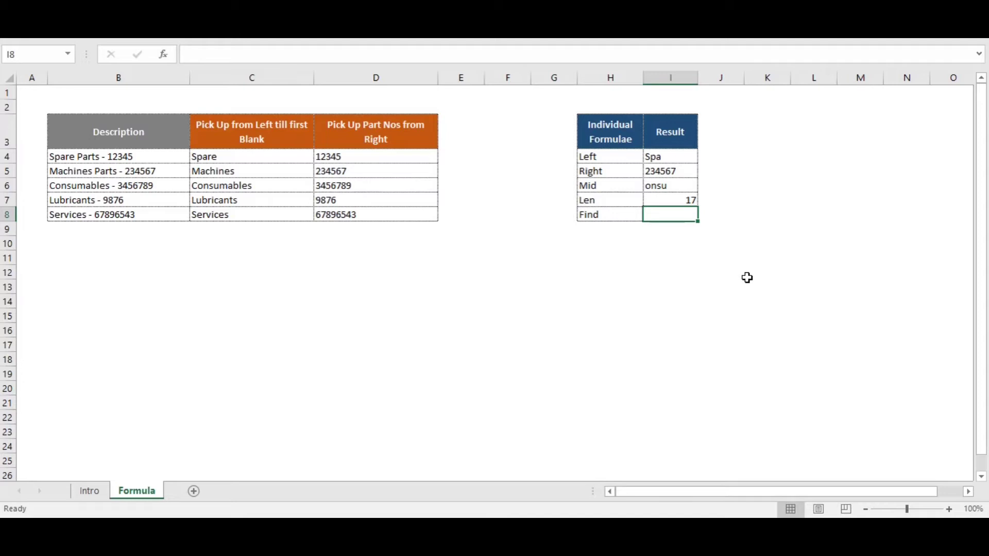
Enter =FIND("-",B8,1) in I8, returning the hyphen position 10.
type("=find")
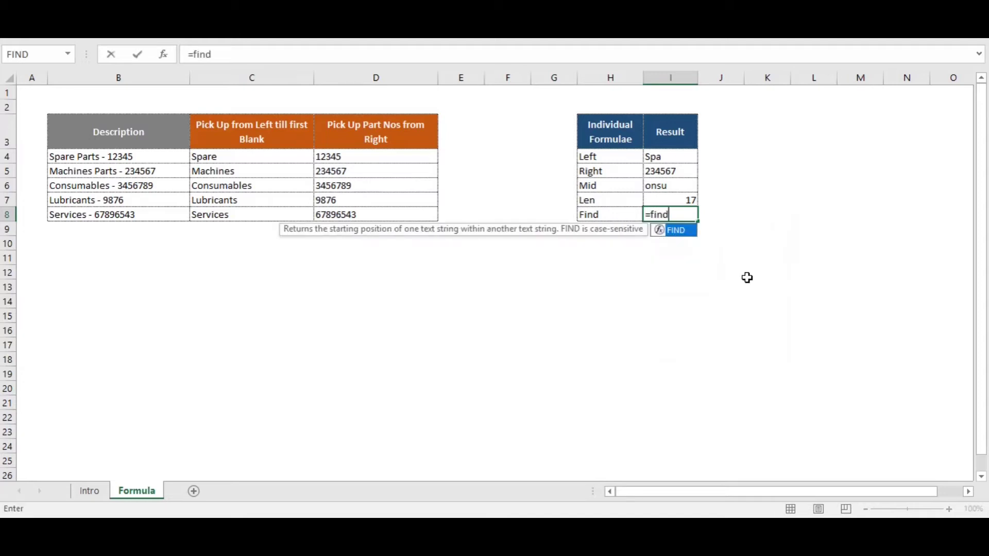
type("(")
key("Left")
key("Left")
key("Left")
key("Left")
key("Left")
key("Left")
key("Left")
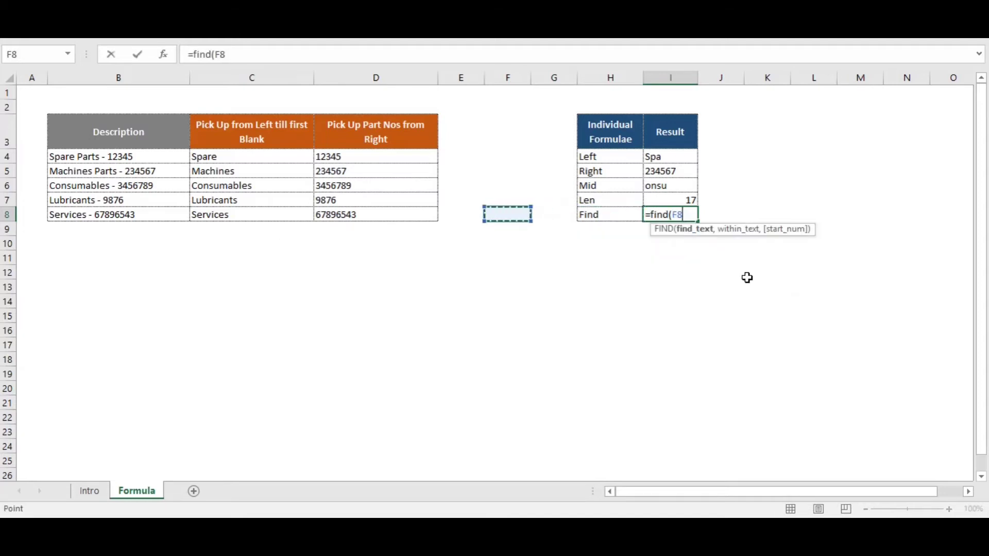
key("BackSpace")
key("BackSpace")
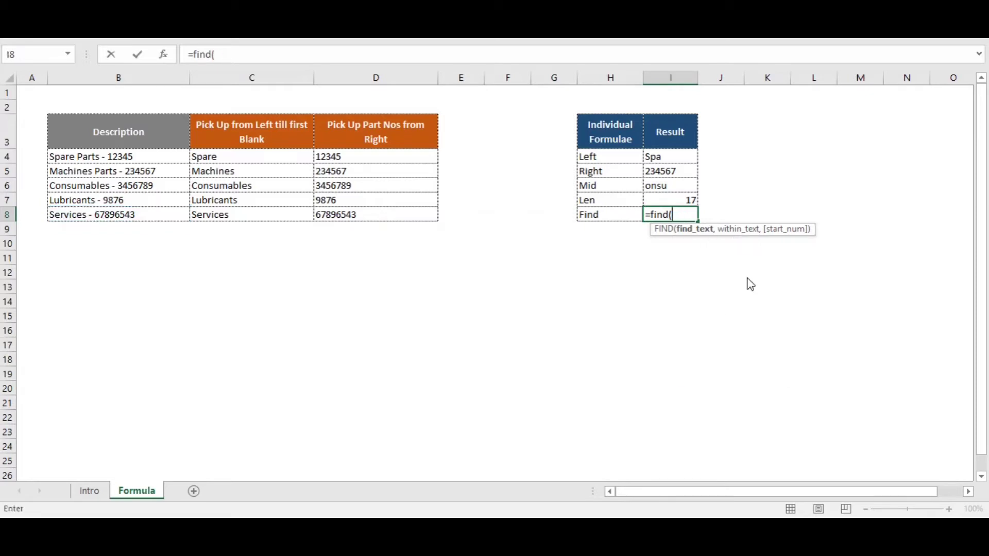
type("\"")
key("BackSpace")
type("\"-\",")
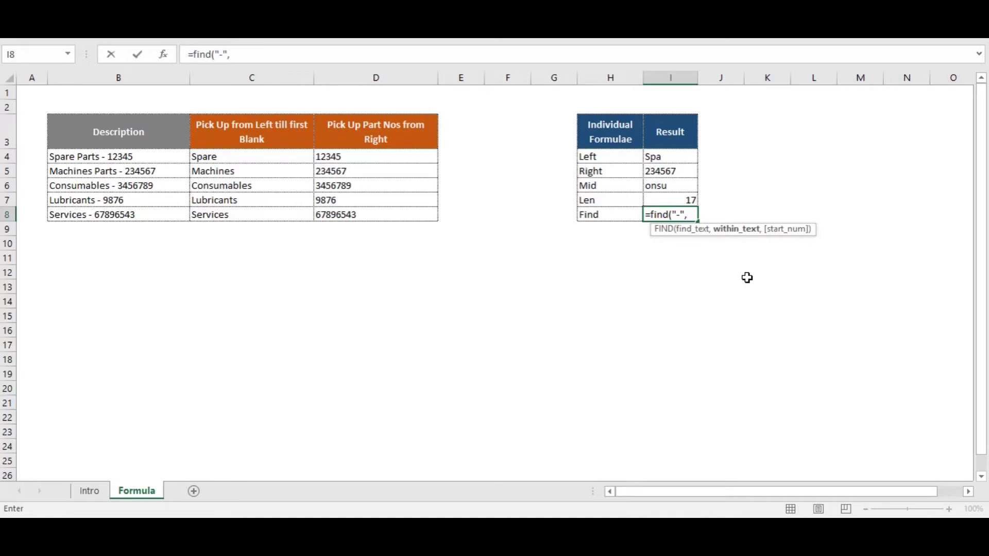
left_click(145, 214)
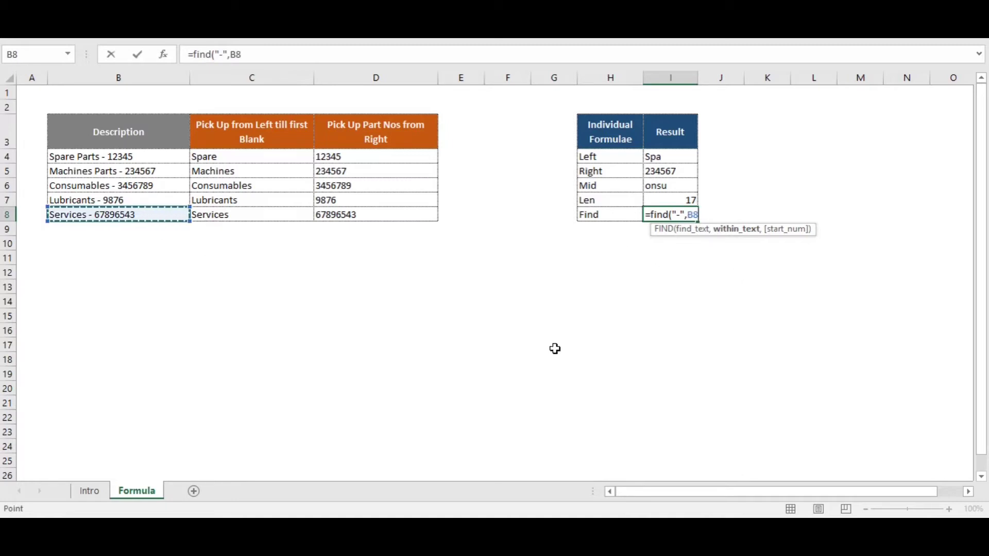
type(",")
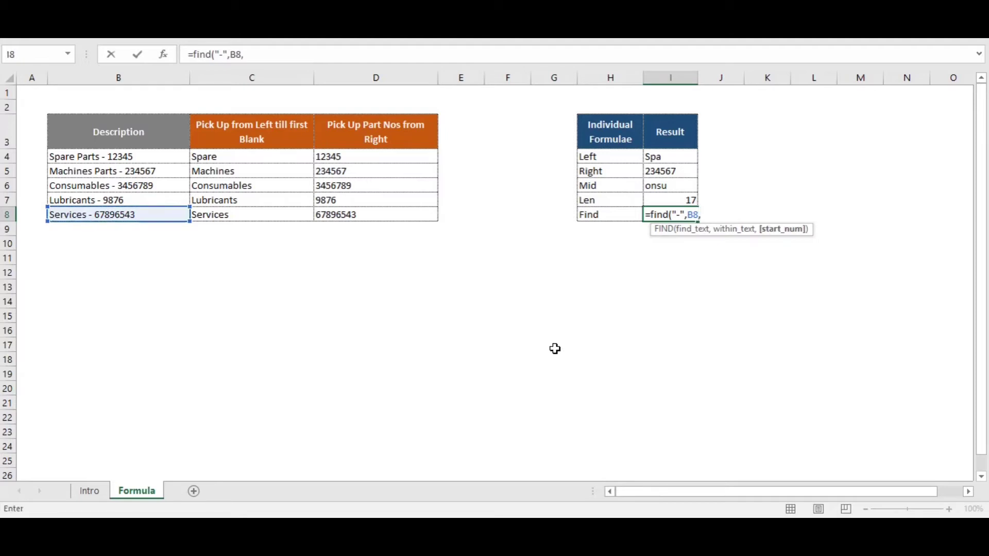
type("1)")
key("Return")
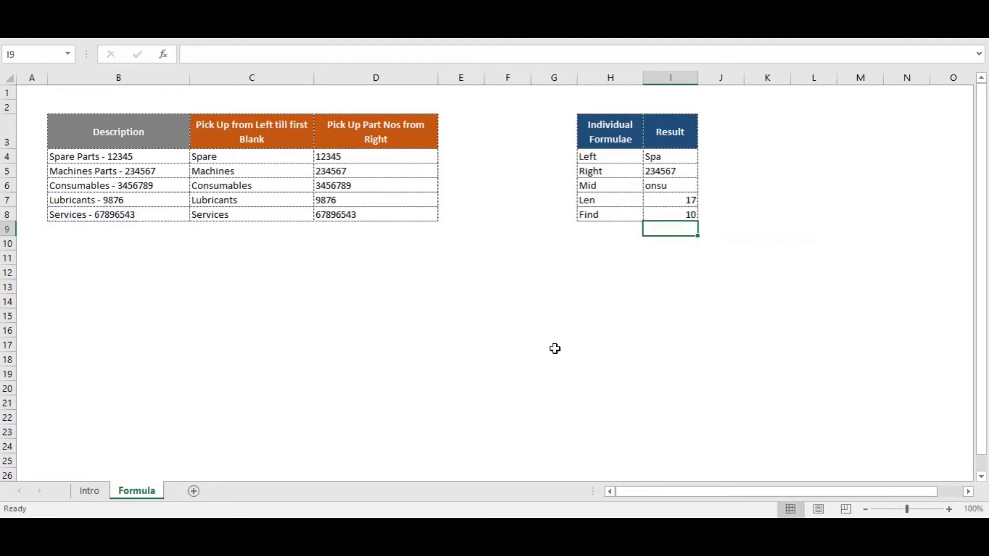
key("Up")
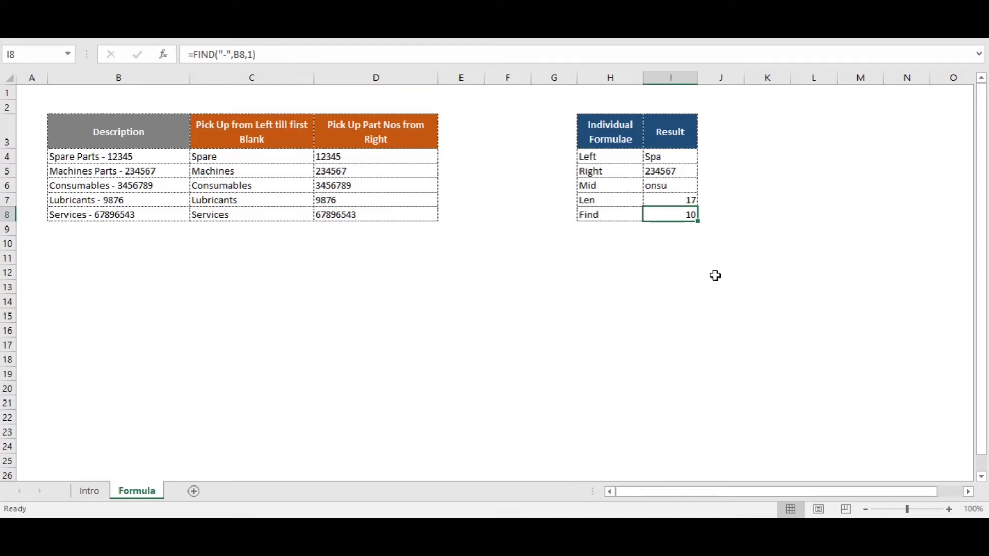
left_click(252, 287)
scroll(252, 287, "up", 2)
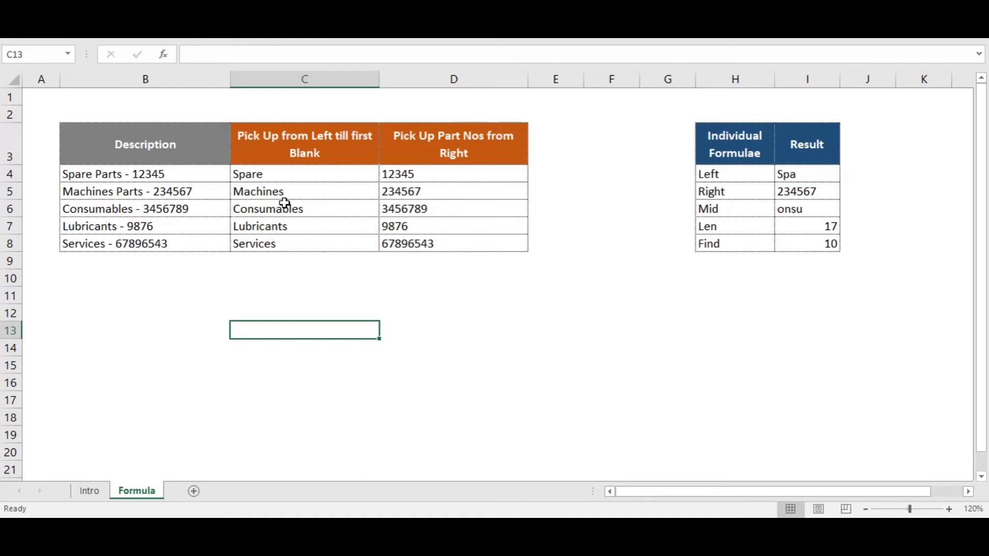
left_click(98, 180)
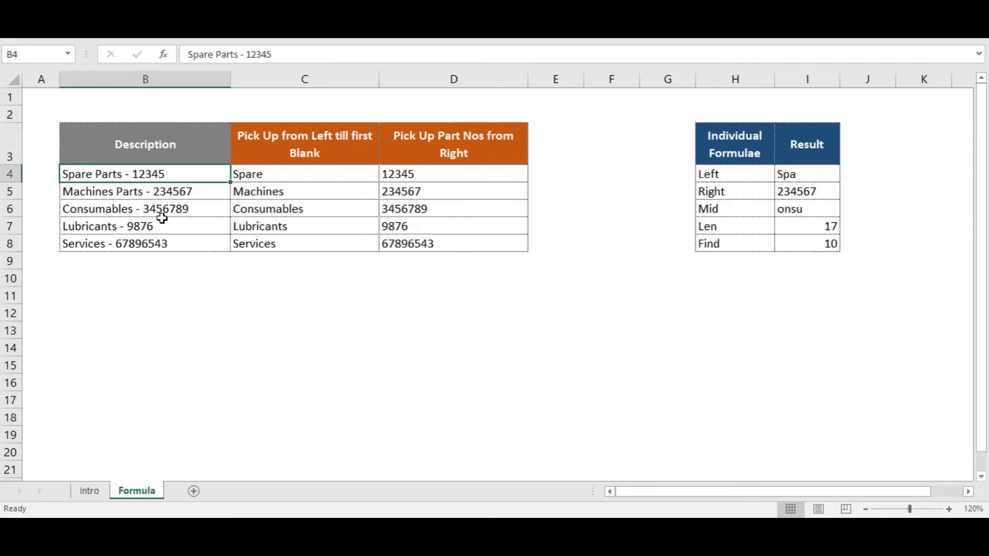
key("Right")
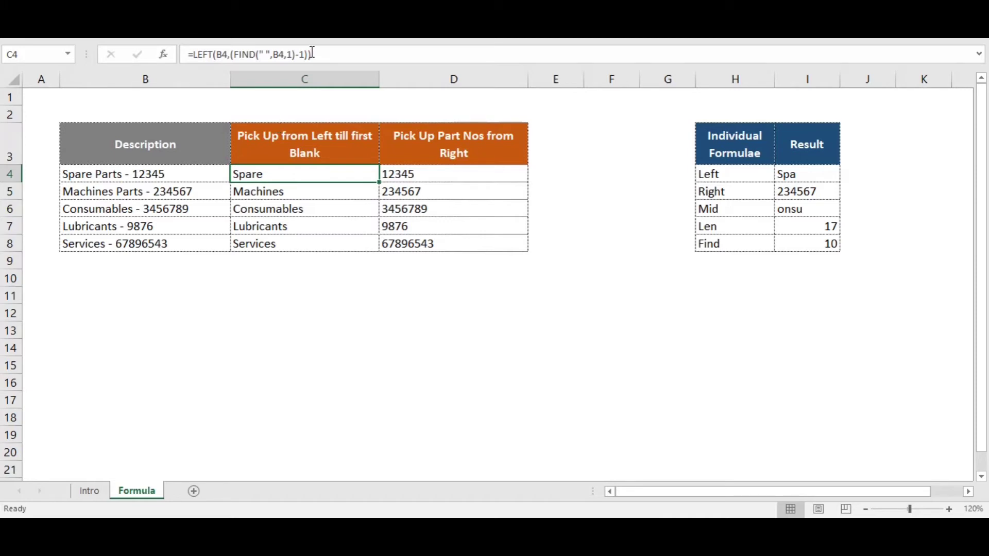
left_click(283, 38)
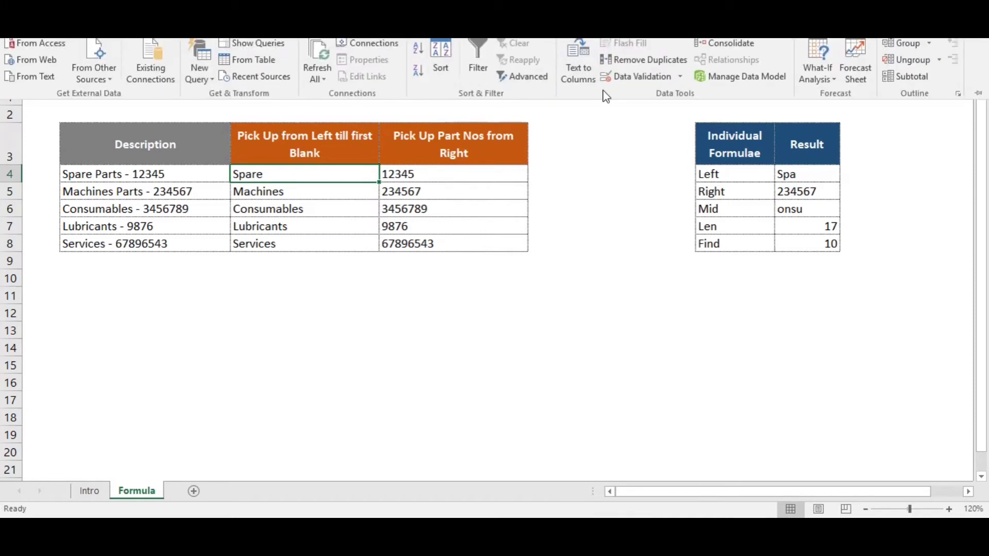
Pin the ribbon and open Evaluate Formula from the Formulas tab for C4.
double_click(319, 31)
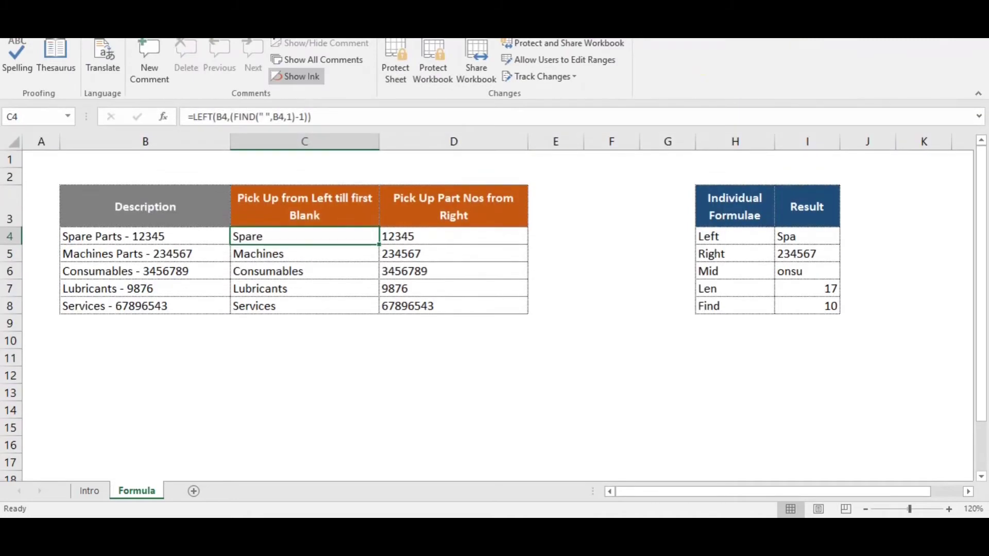
left_click(284, 32)
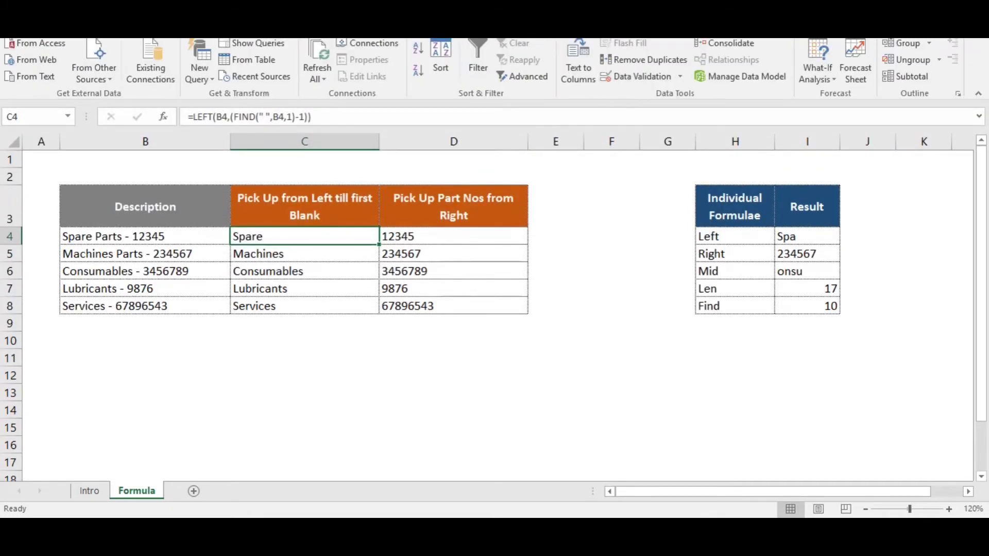
left_click(244, 32)
left_click(664, 76)
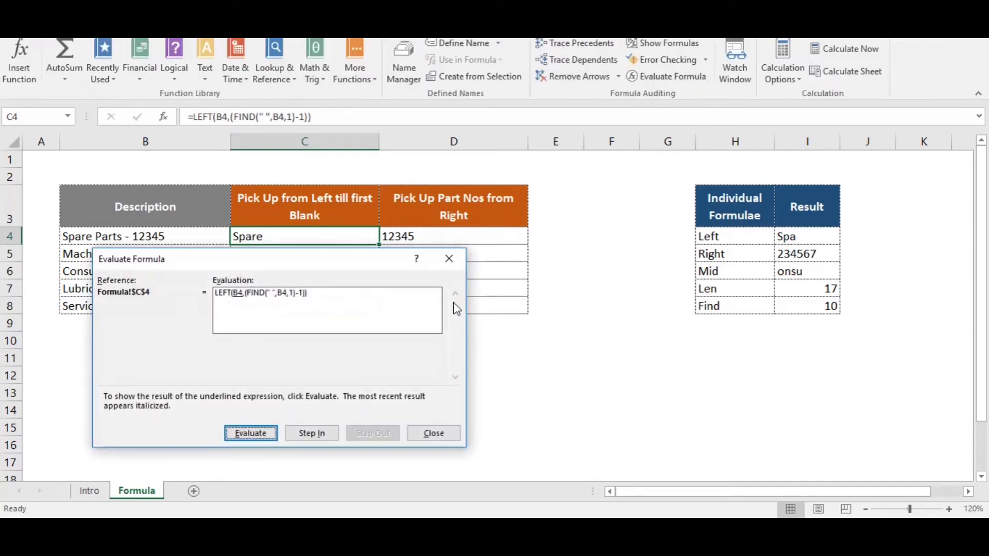
Evaluate C4's formula step by step (space at 6, 6-1=5) to Spare, then close.
left_click_drag(316, 248, 602, 283)
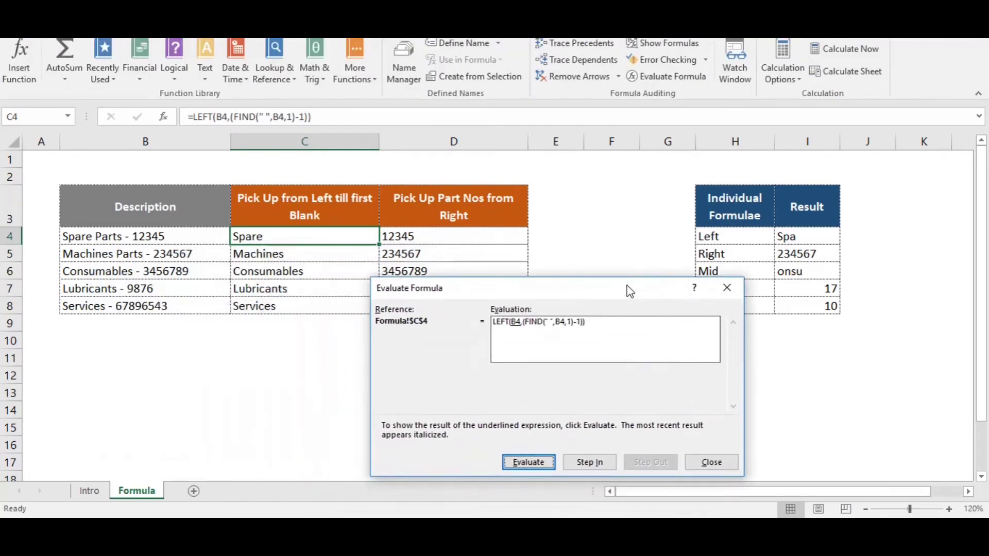
left_click(534, 463)
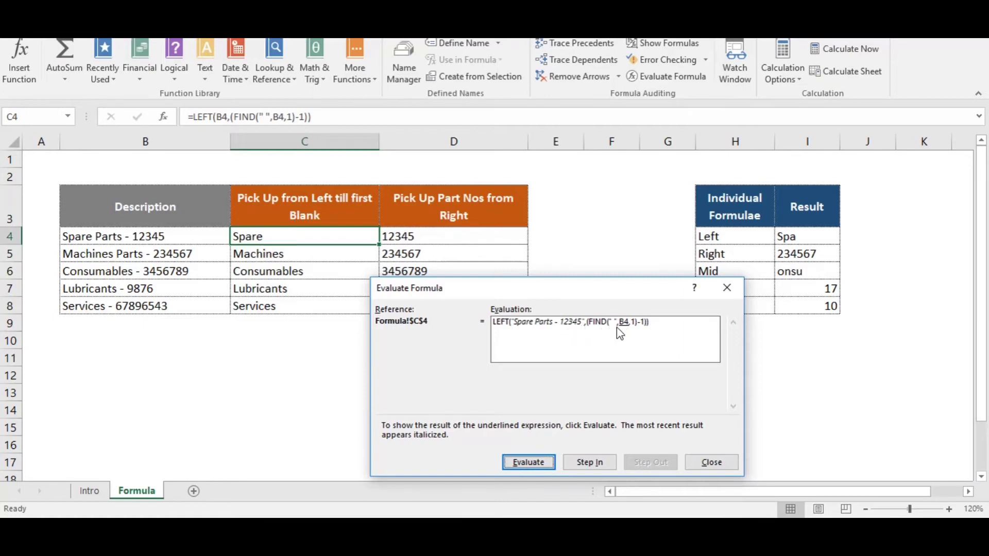
left_click(532, 462)
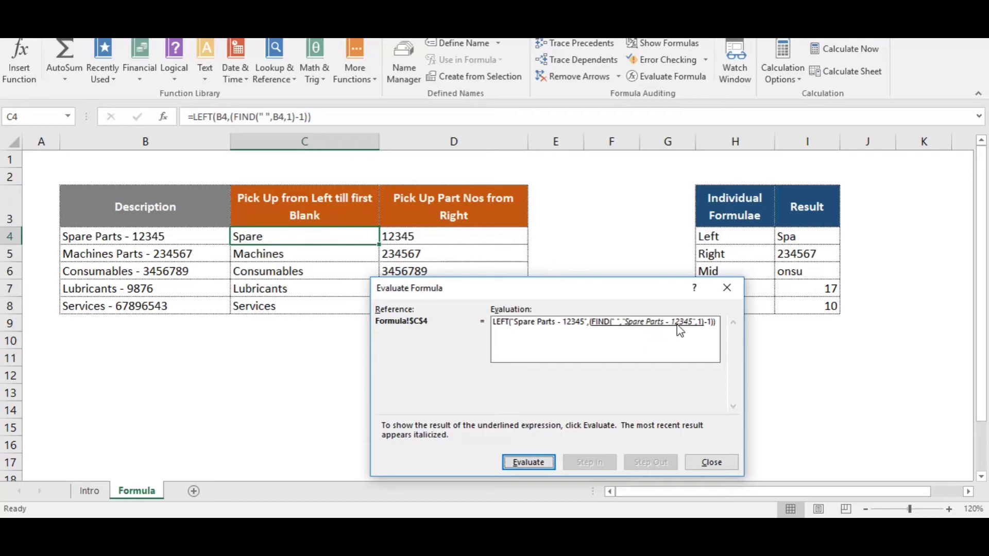
left_click(528, 462)
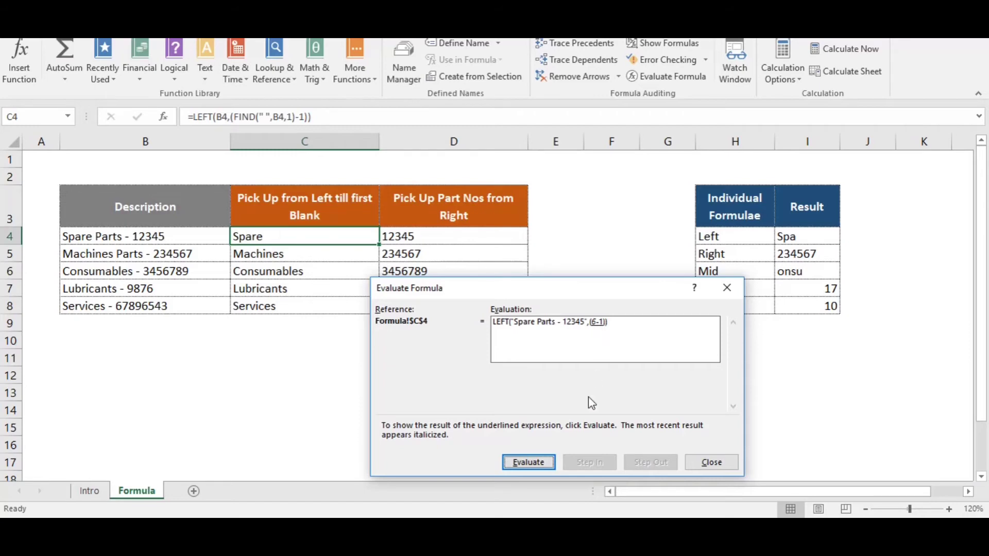
left_click(544, 466)
left_click(529, 463)
left_click(529, 463)
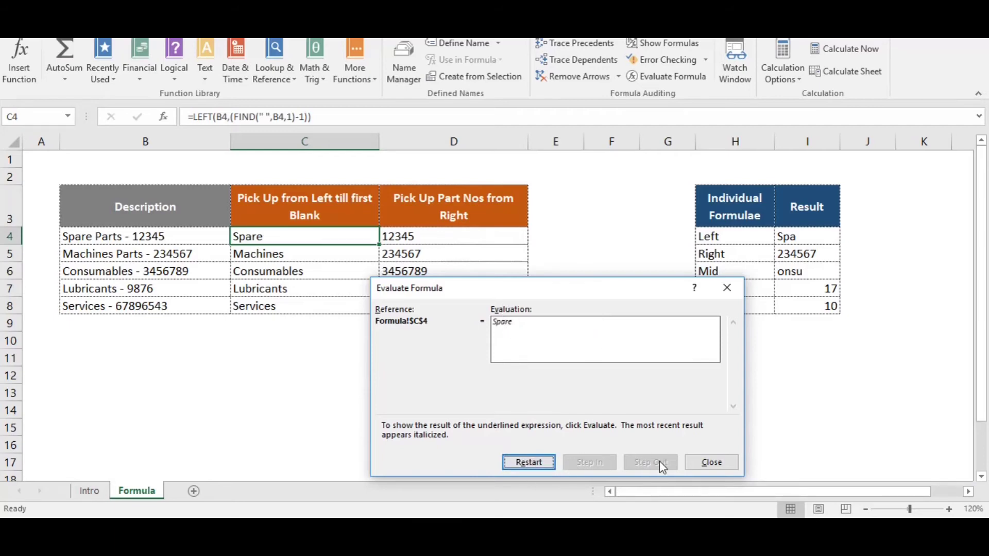
left_click(709, 463)
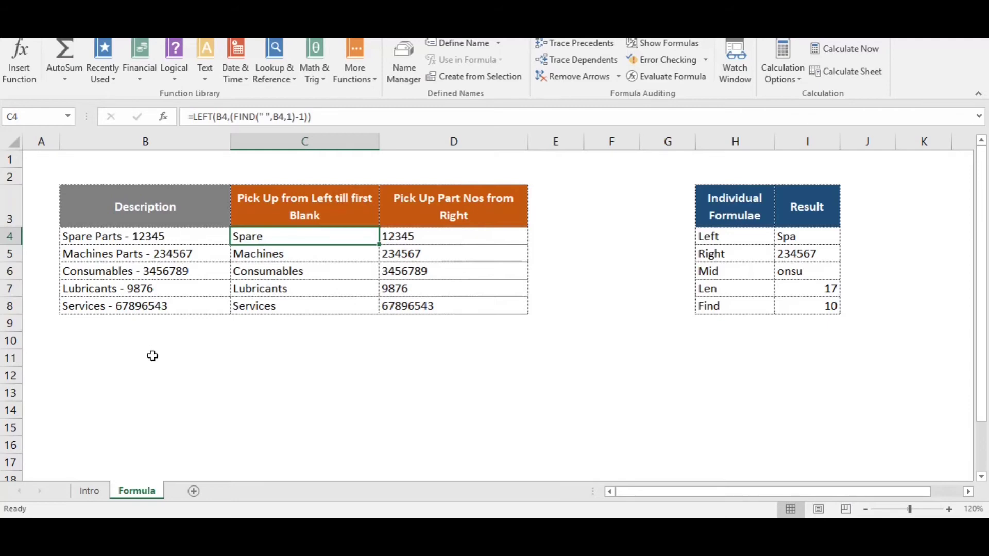
left_click(102, 368)
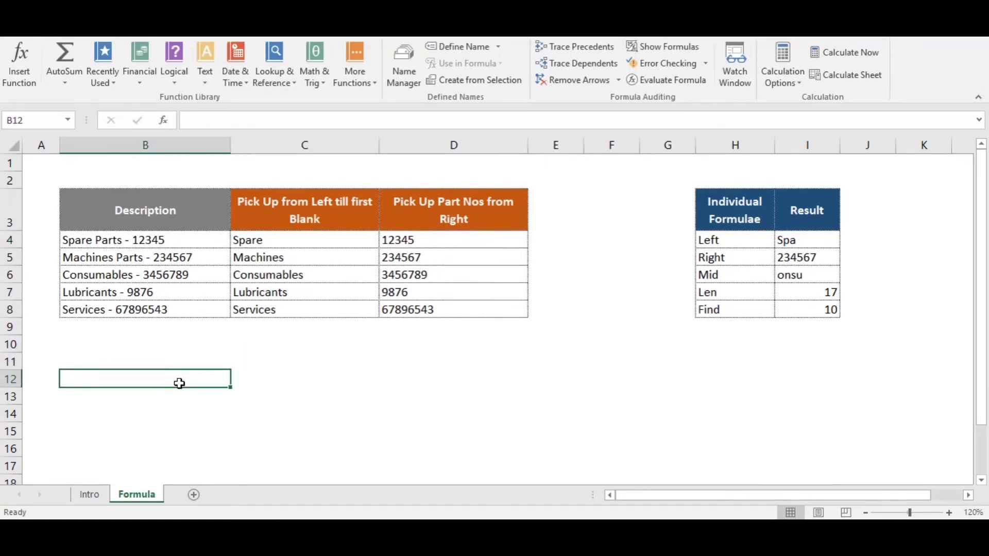
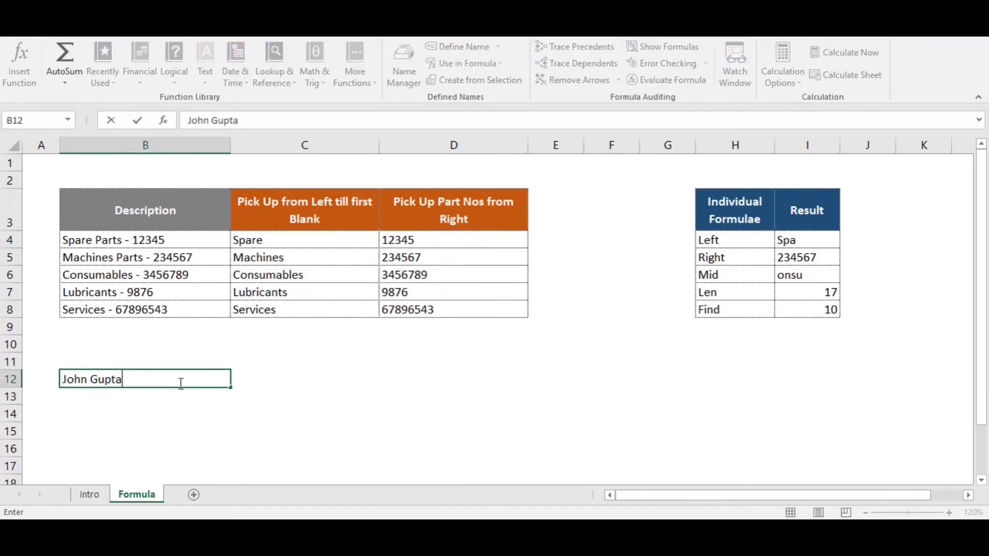
key("Return")
key("Up")
key("Right")
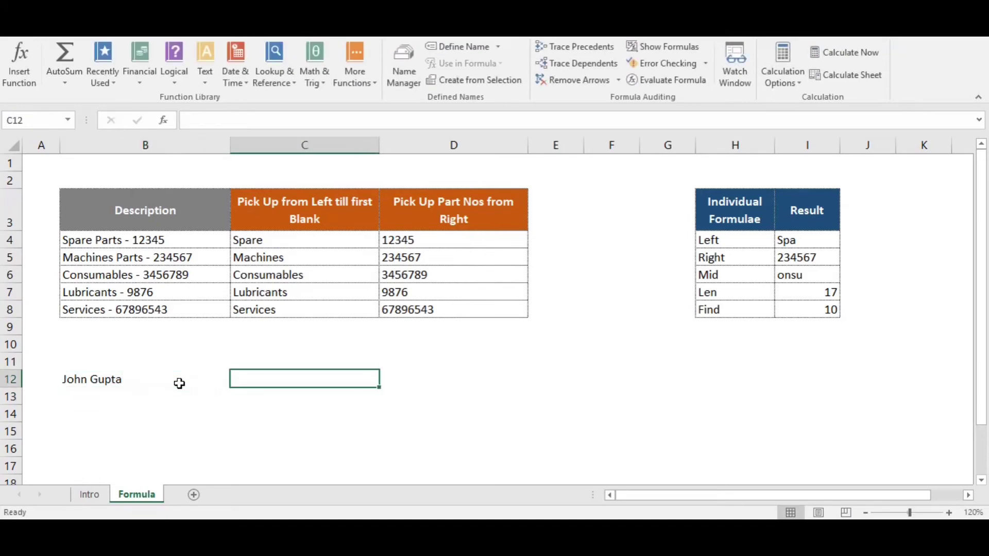
key("Up")
key("Up")
key("Up")
key("Up")
key("ctrl+c")
key("Down")
key("Down")
key("Down")
key("Down")
key("Return")
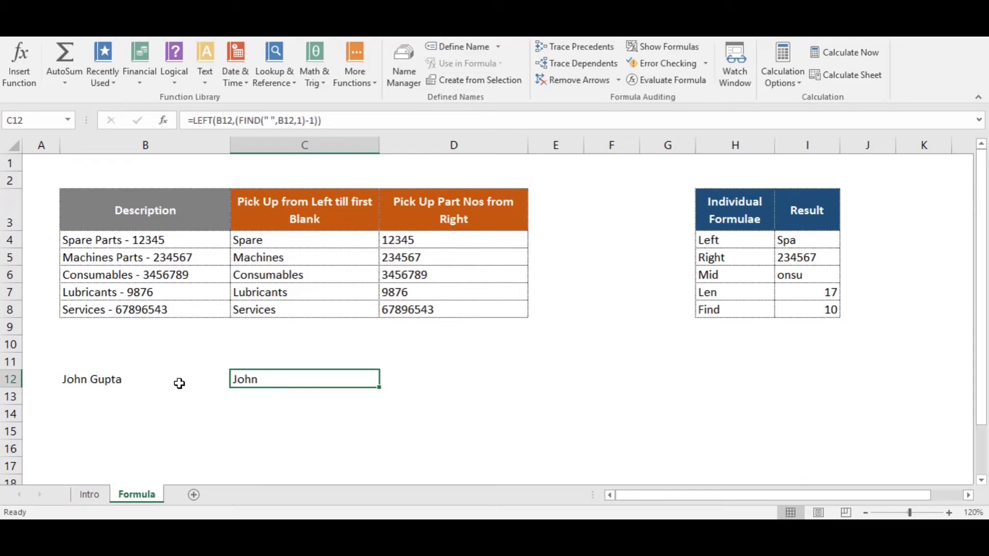
key("Left")
key("Left")
left_click(179, 384)
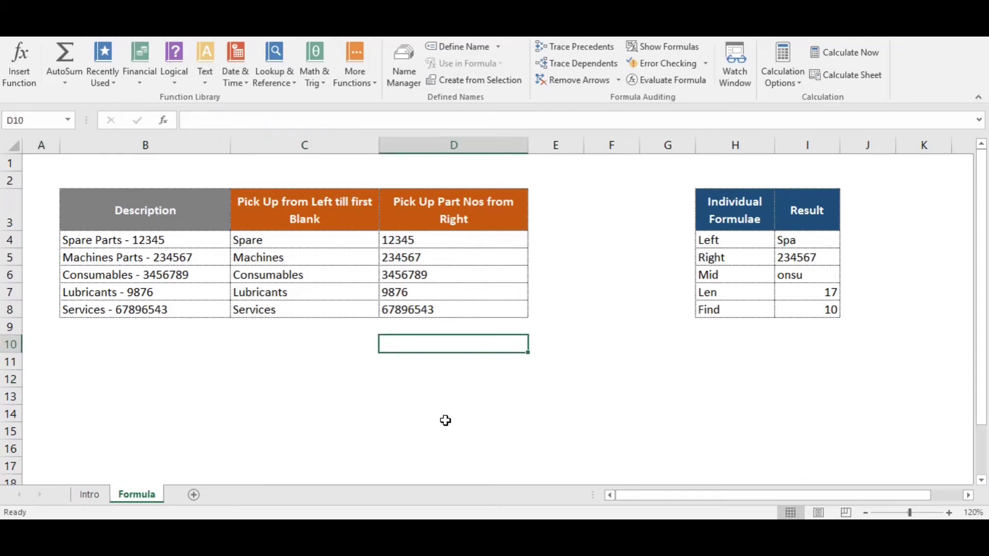
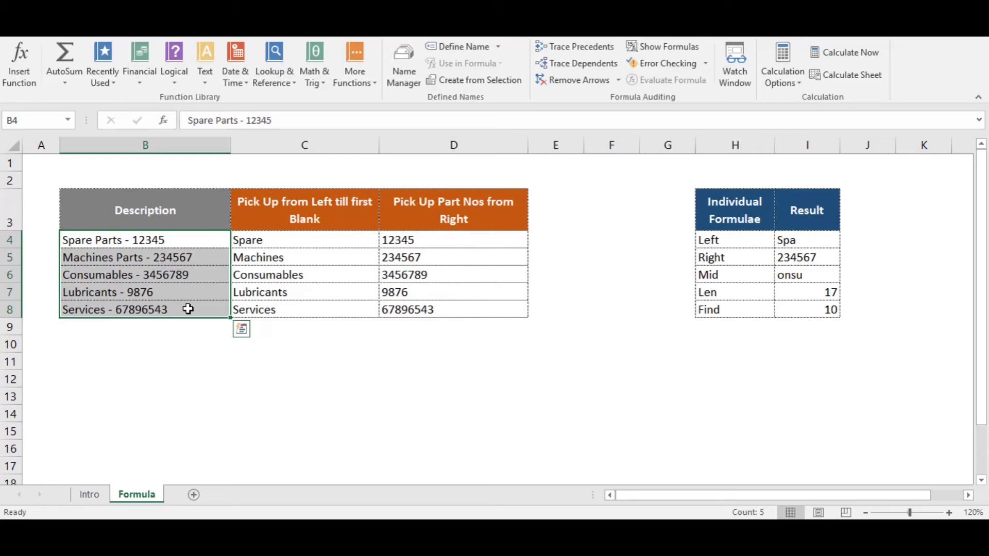
left_click(166, 244)
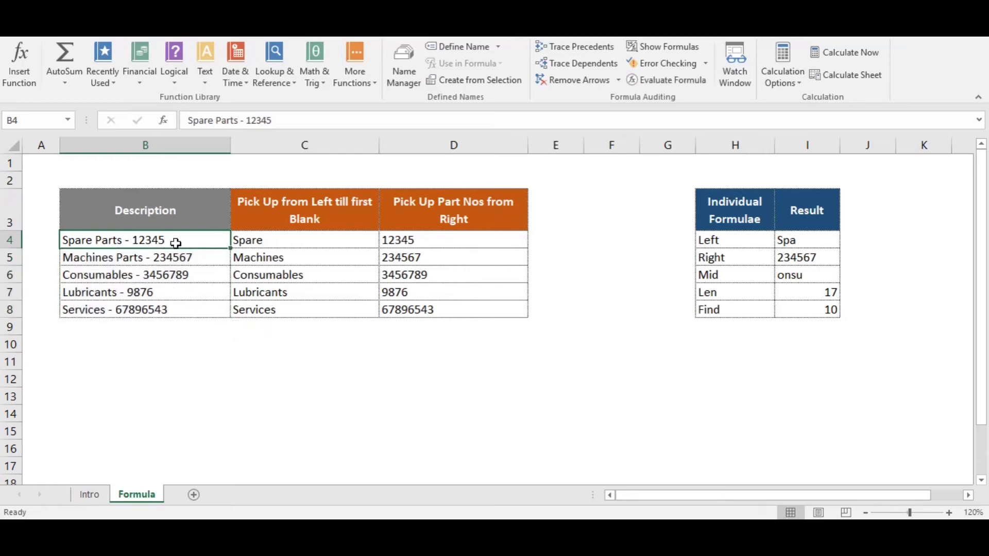
left_click(181, 295)
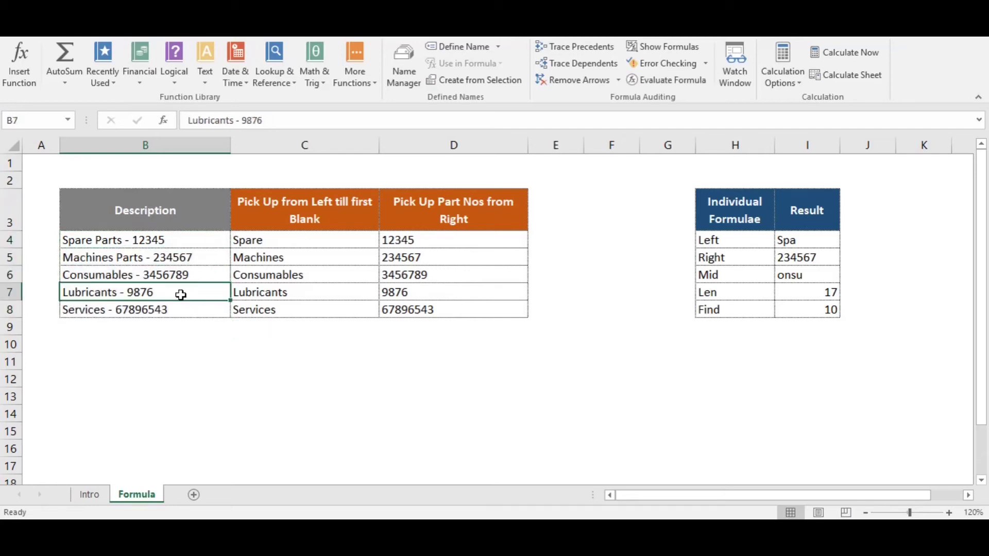
left_click(197, 278)
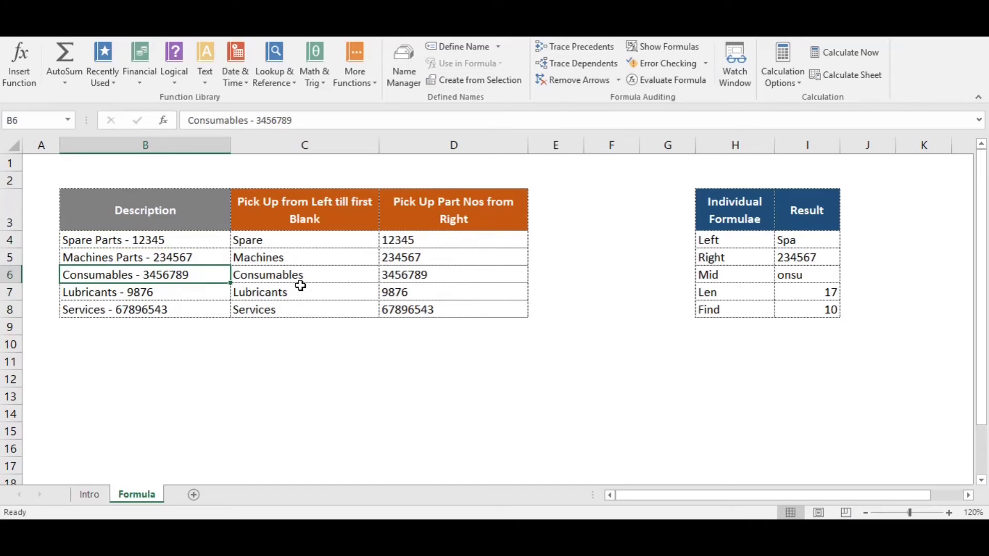
key("Right")
key("Right")
key("Up")
key("Up")
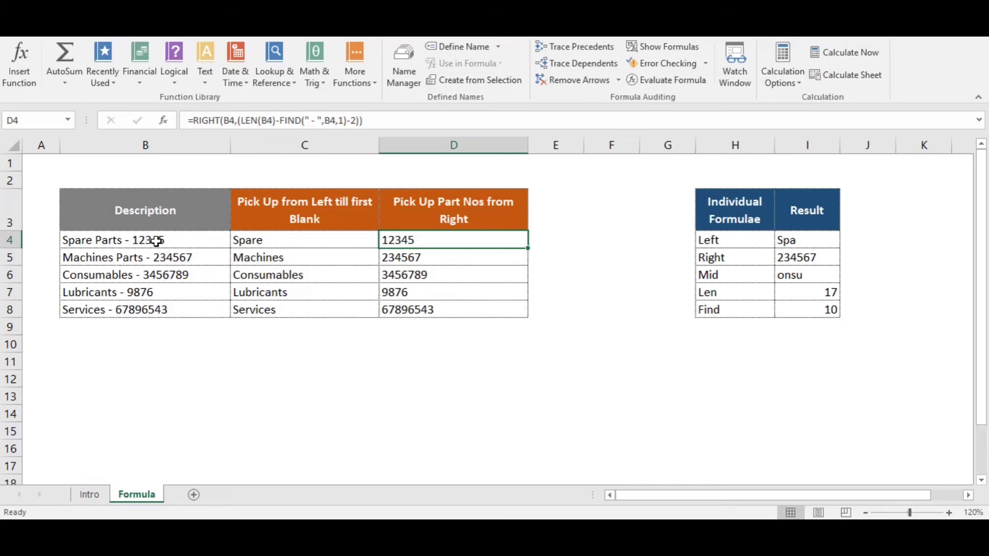
left_click_drag(152, 240, 161, 311)
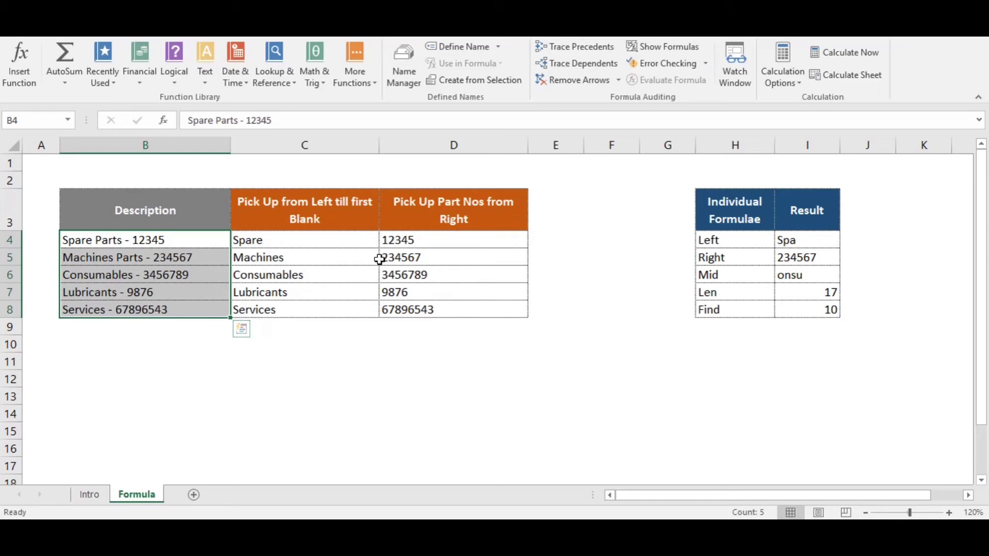
left_click(453, 344)
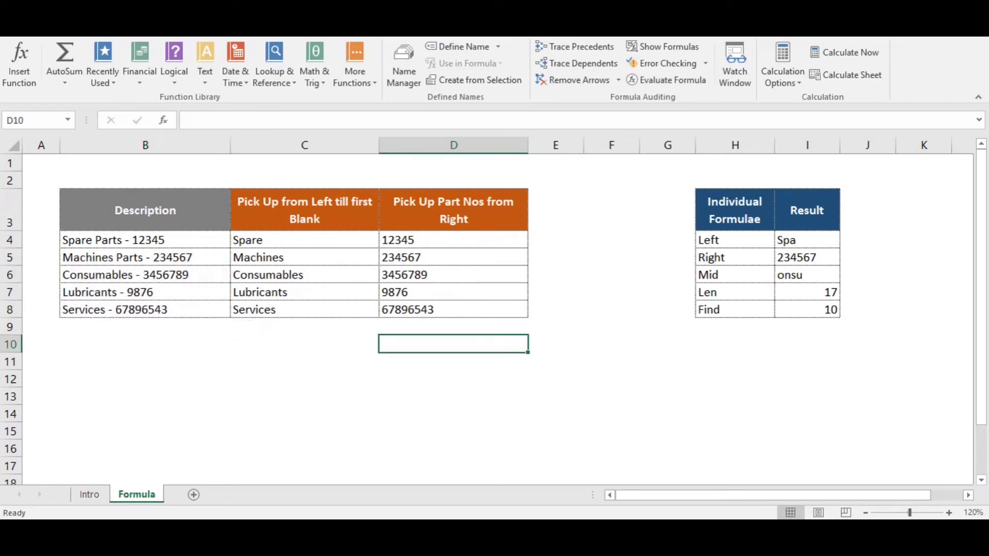
left_click(455, 241)
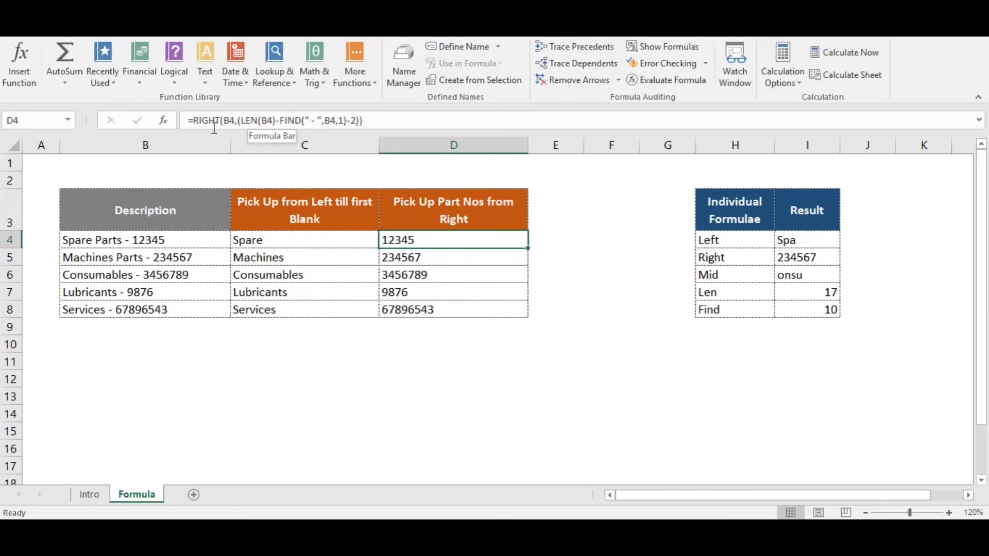
left_click(667, 80)
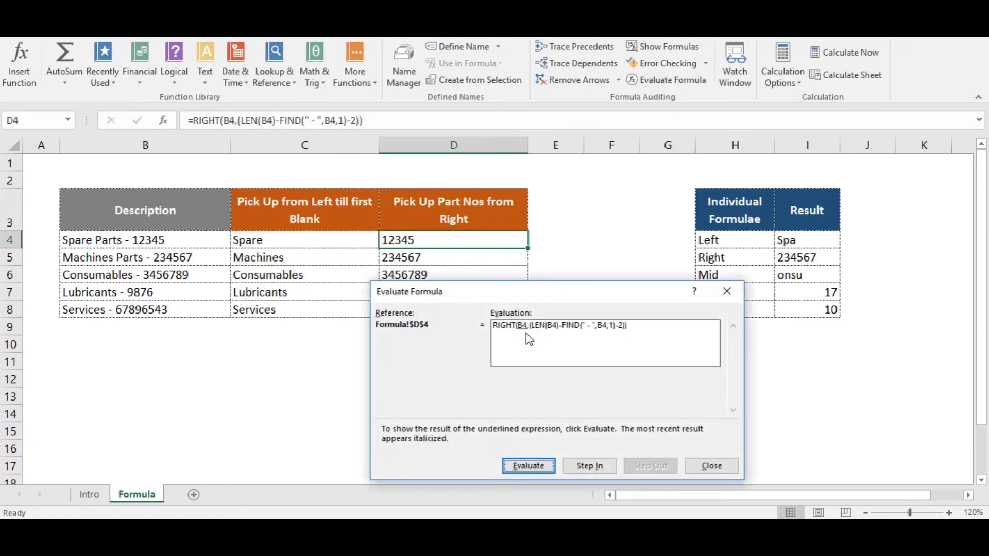
Evaluate D4's formula so B4 resolves to "Spare Parts - 12345" and LEN(B4) to 19.
left_click(547, 468)
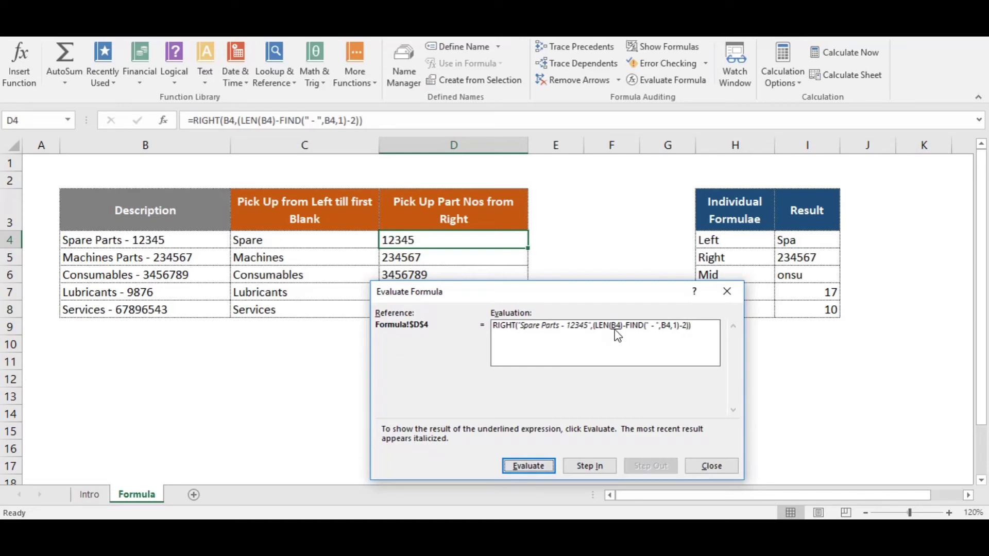
left_click(528, 466)
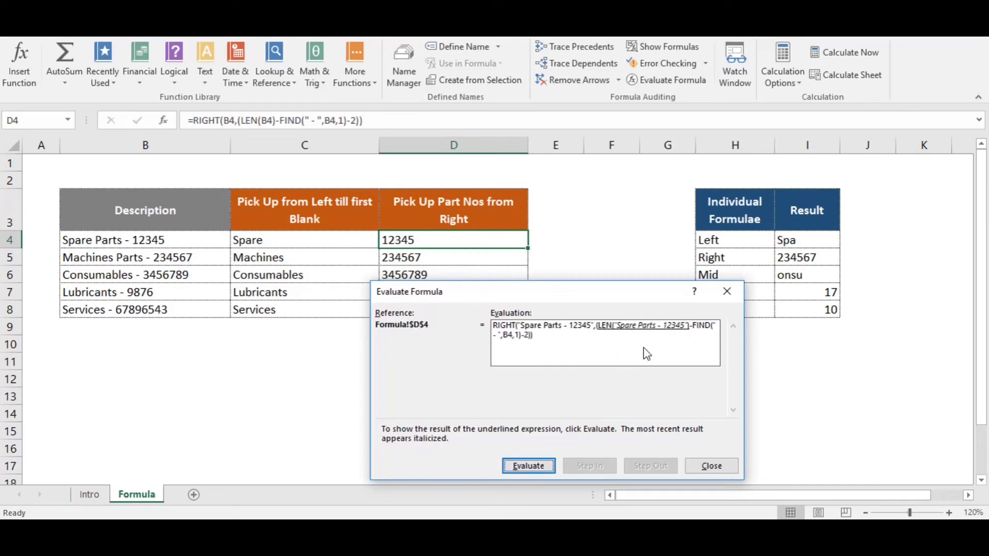
left_click(542, 467)
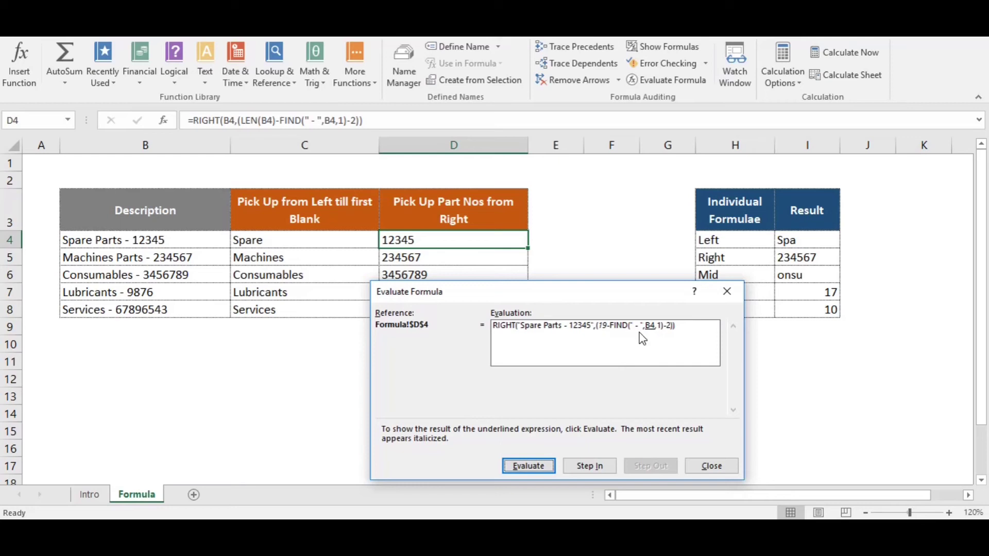
left_click(539, 467)
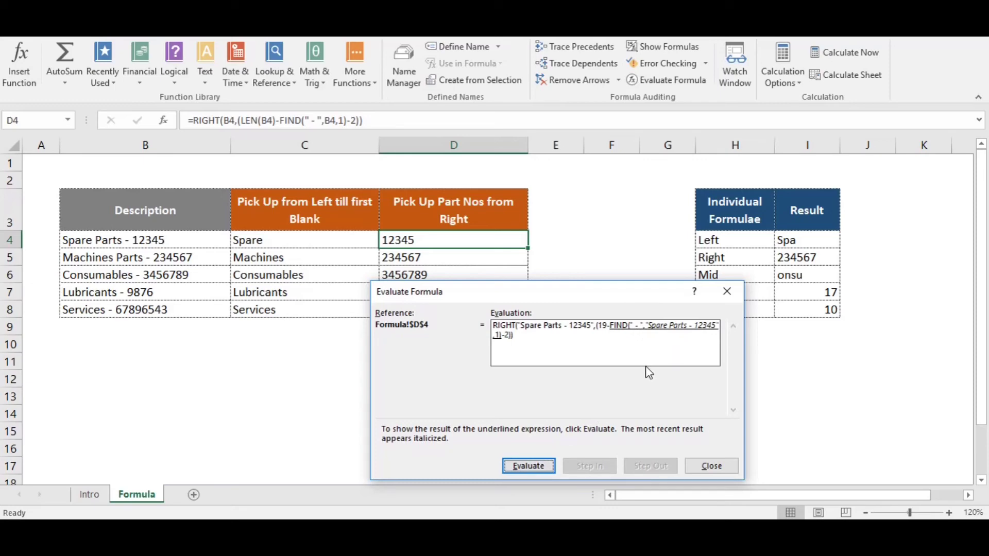
Evaluate FIND to dash position 12, then the subtractions 19-12 and -2 to 5 characters.
left_click(525, 467)
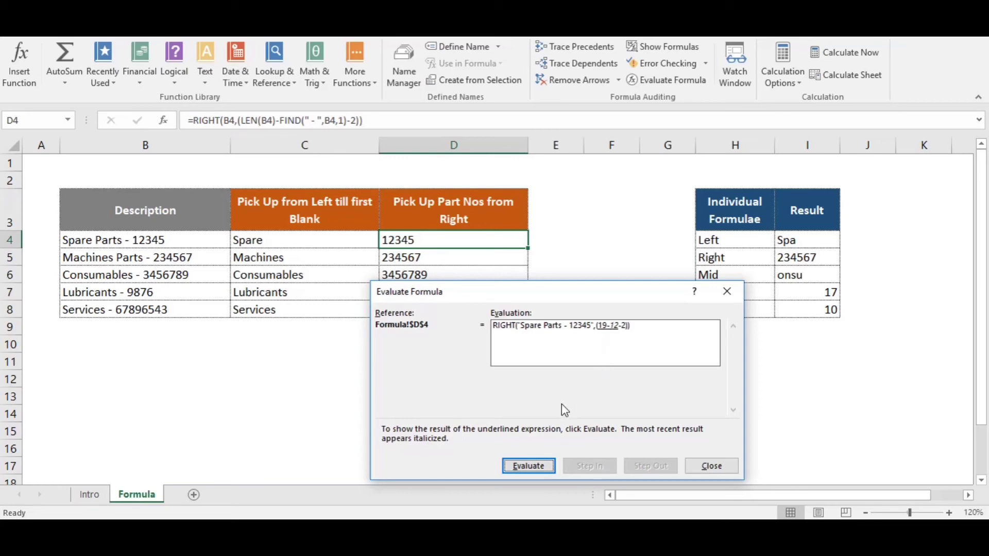
left_click(533, 463)
left_click(537, 469)
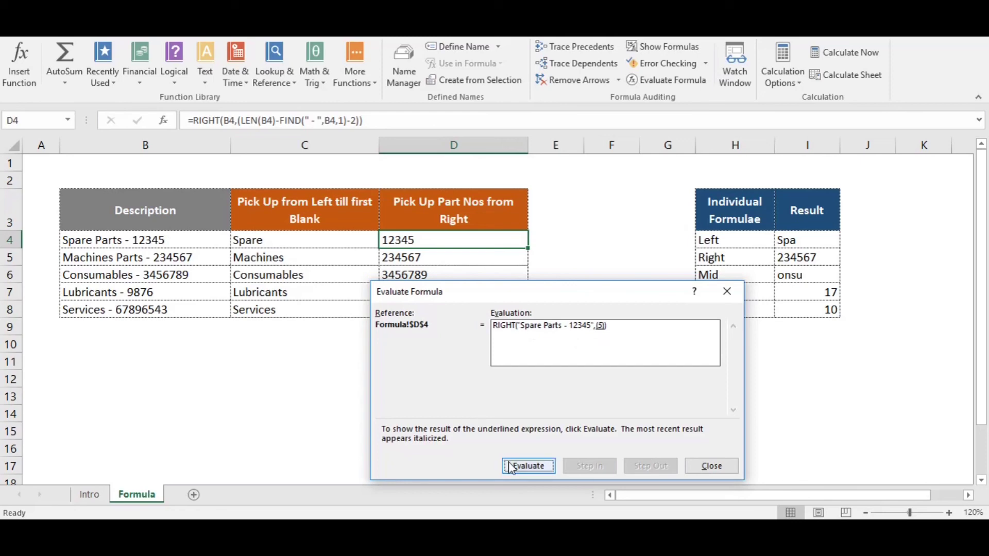
Reach the final RIGHT result 12345, close the evaluation, and select cell D11.
left_click(524, 468)
left_click(523, 468)
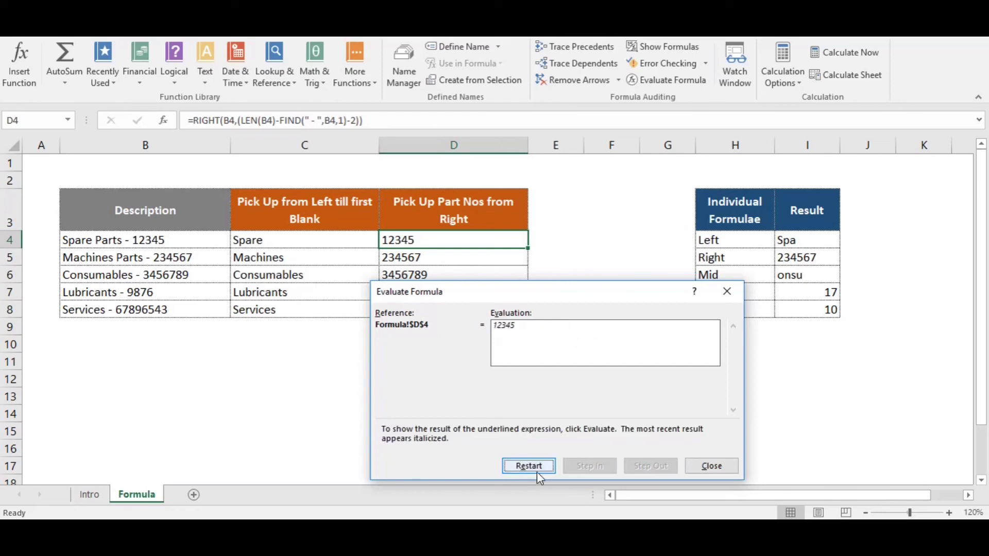
left_click(711, 466)
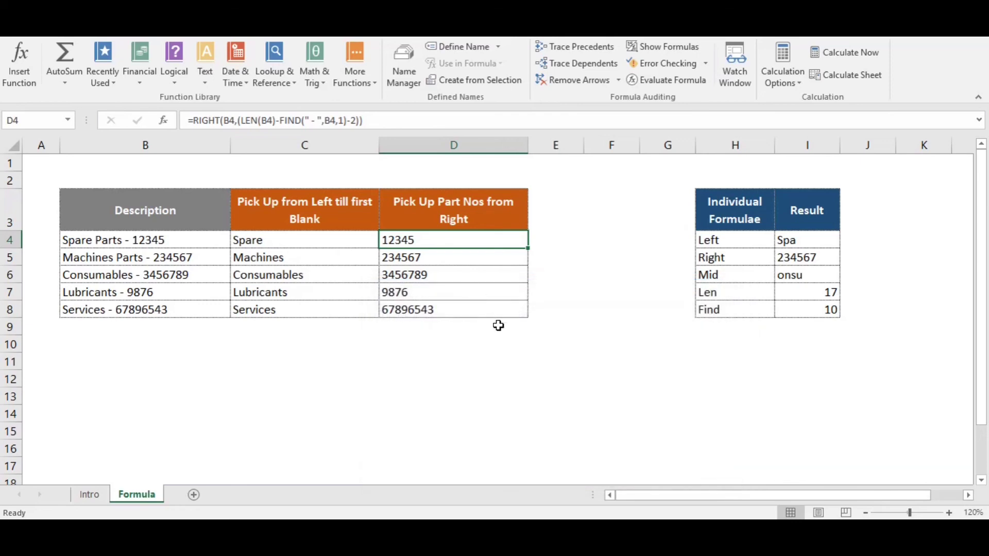
left_click(500, 361)
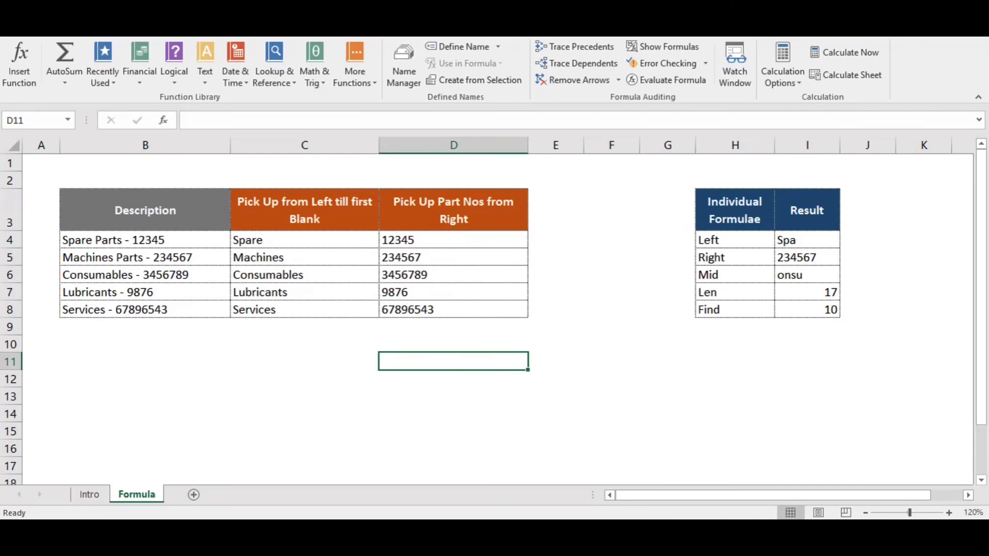